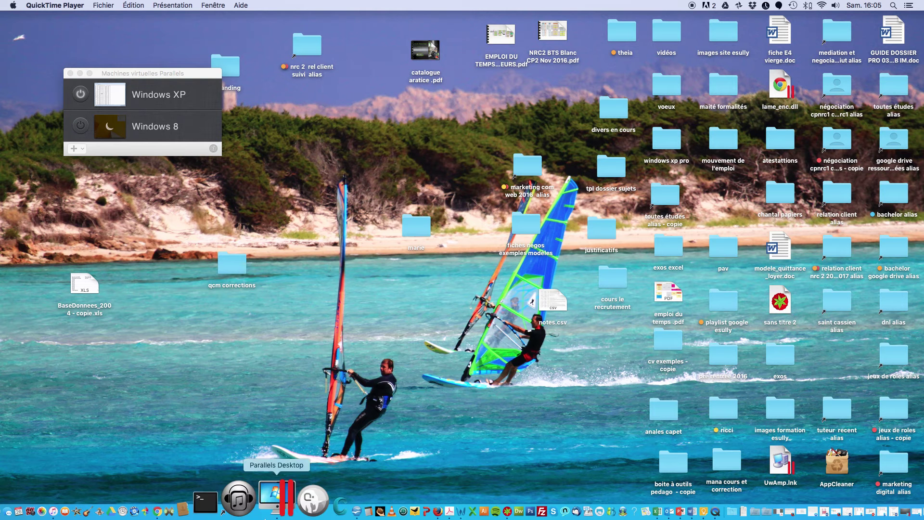
# Switch to the full-screen Parallels Desktop space where the workbook BaseDonnees_2004 - copie.xls is open in Excel.
pyautogui.click(269, 510)
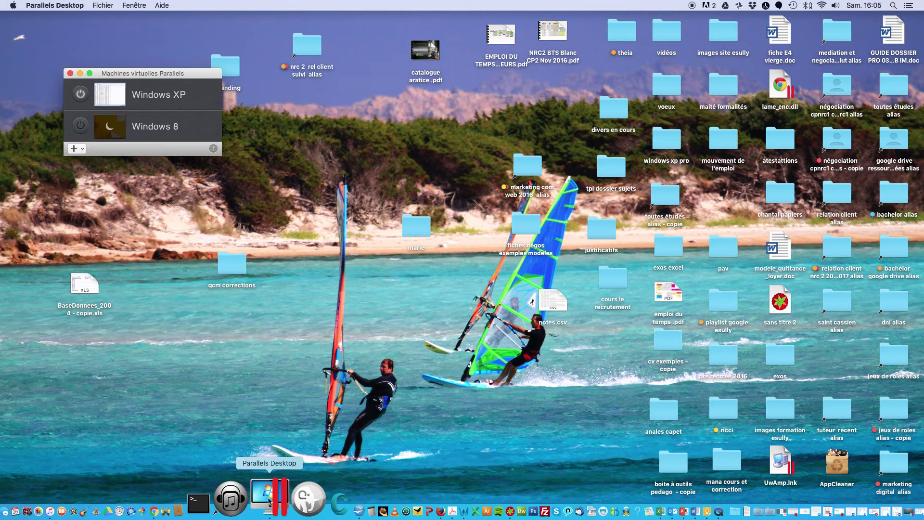
pyautogui.hotkey('ctrl', 'Up')
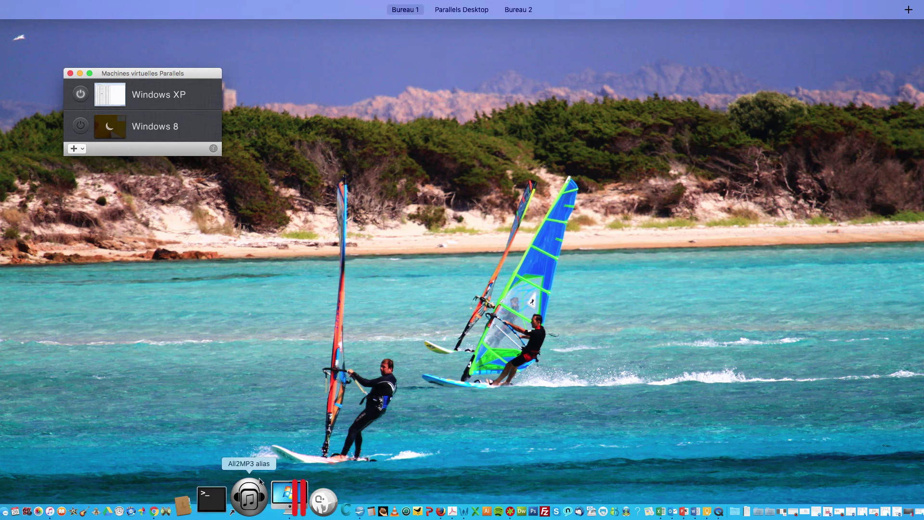
pyautogui.click(456, 30)
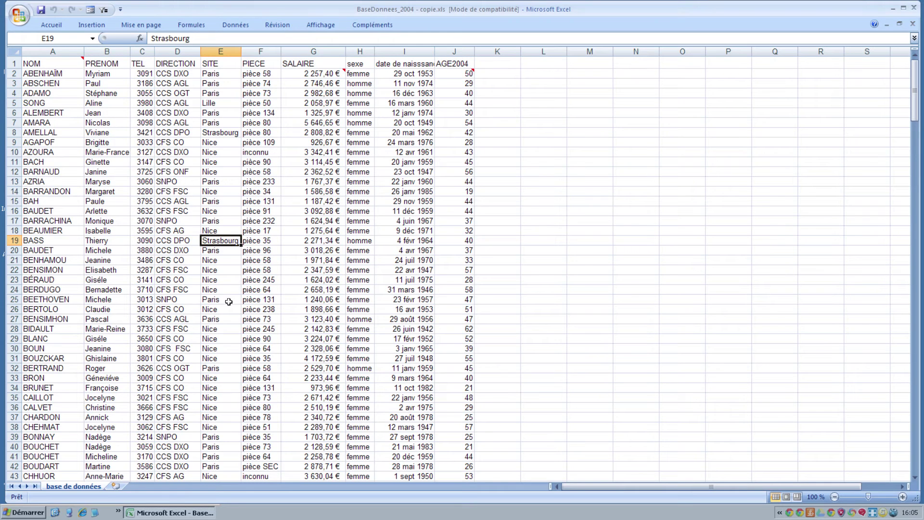
# Examine the database's header row of field names and a few cells in the records beneath it.
pyautogui.click(173, 232)
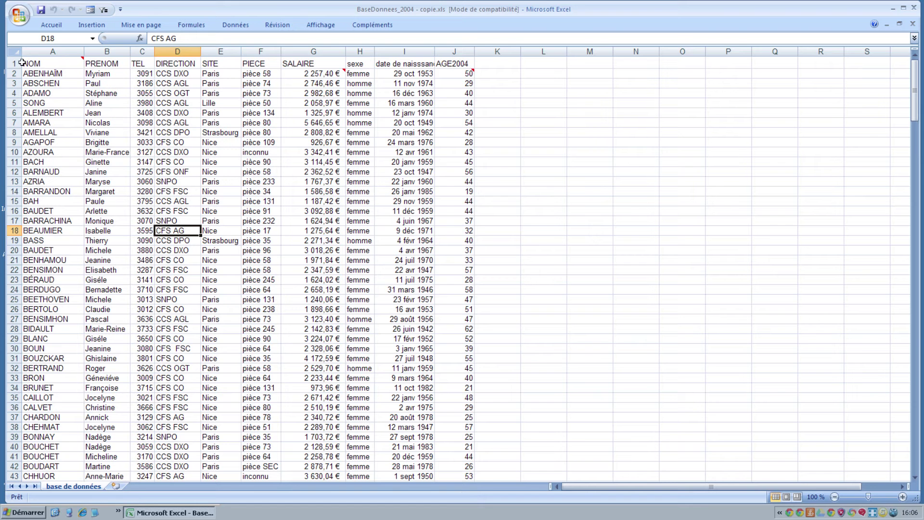
pyautogui.click(247, 200)
pyautogui.click(197, 214)
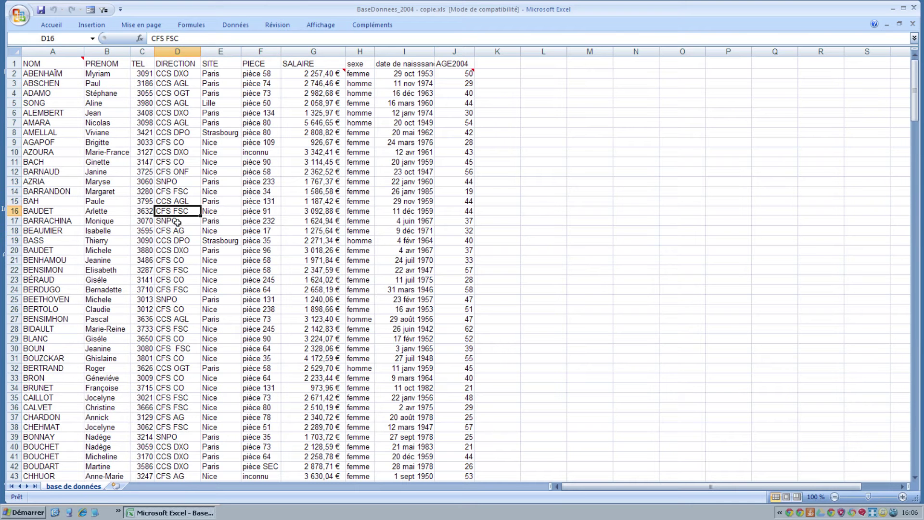
pyautogui.click(16, 67)
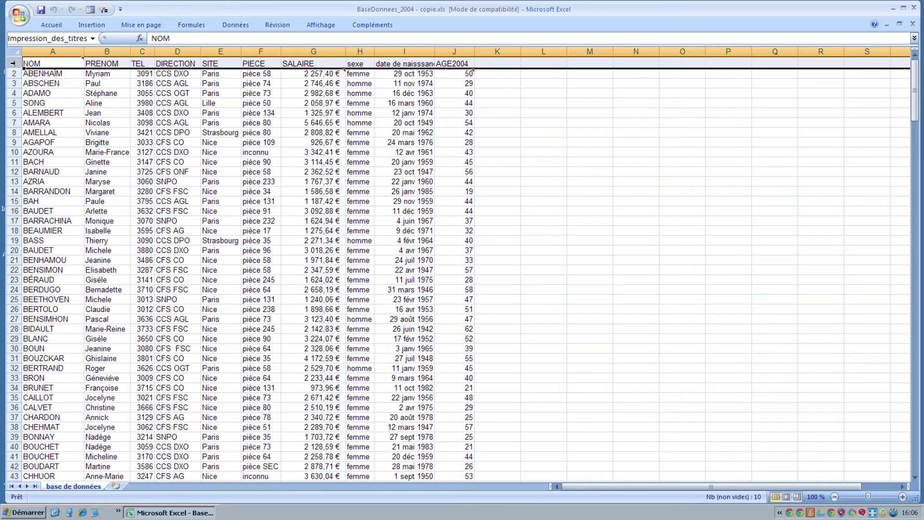
pyautogui.click(100, 160)
pyautogui.click(15, 63)
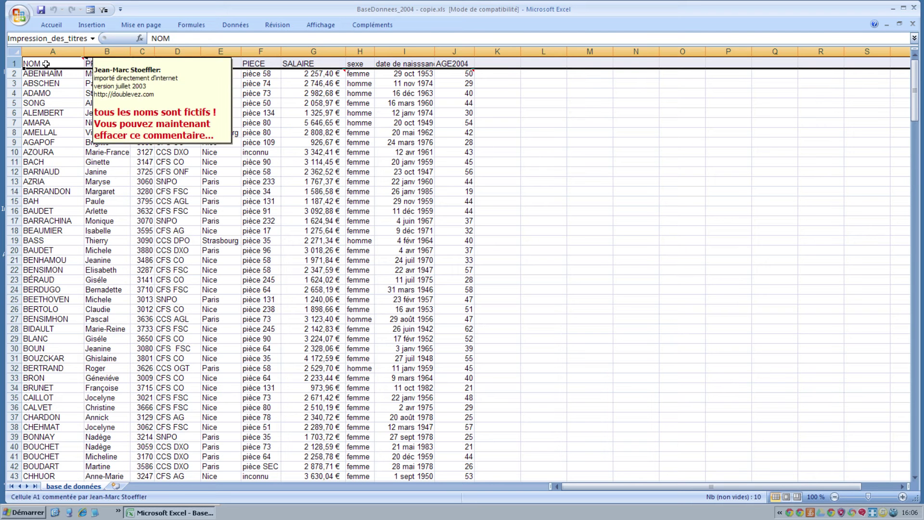
pyautogui.click(137, 219)
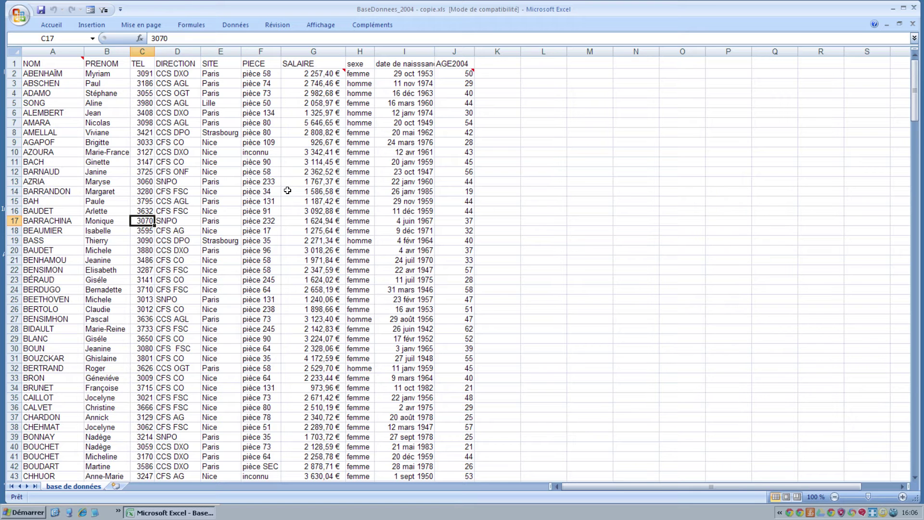
pyautogui.click(112, 218)
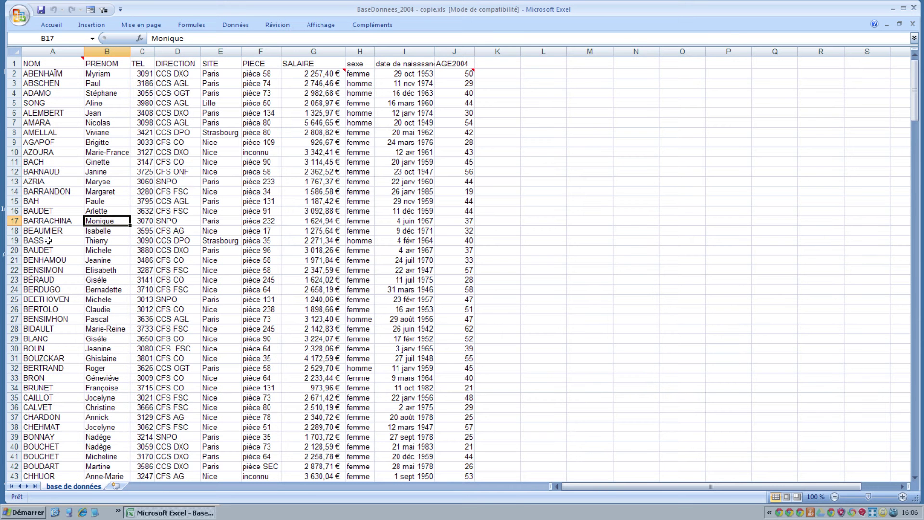
# Look through the database records down to the end of the list and return to the first rows.
pyautogui.scroll(-20, 49, 245)
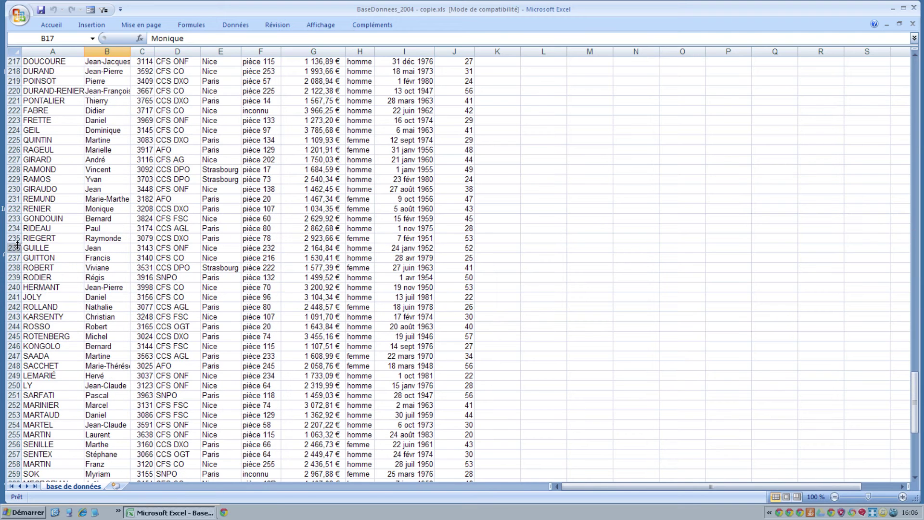
pyautogui.click(14, 237)
pyautogui.click(70, 236)
pyautogui.click(68, 219)
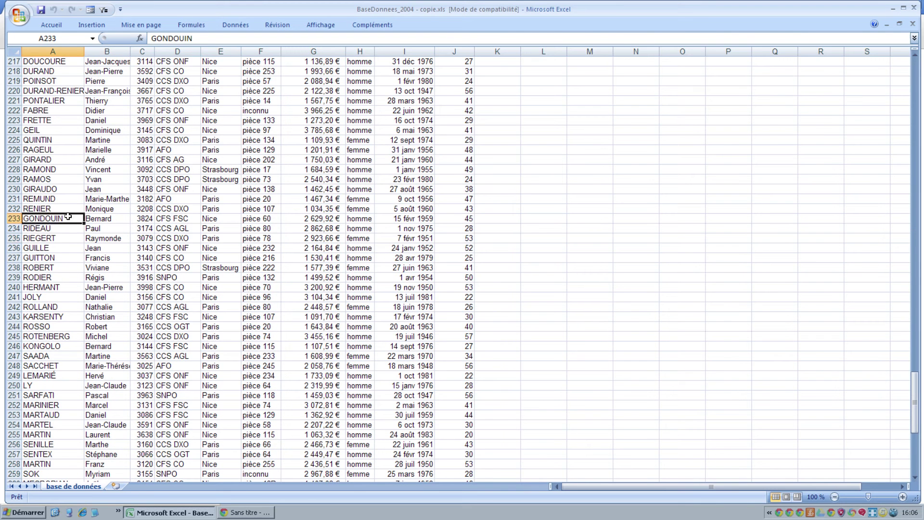
pyautogui.scroll(-20, 106, 221)
pyautogui.scroll(20, 107, 221)
pyautogui.scroll(20, 106, 221)
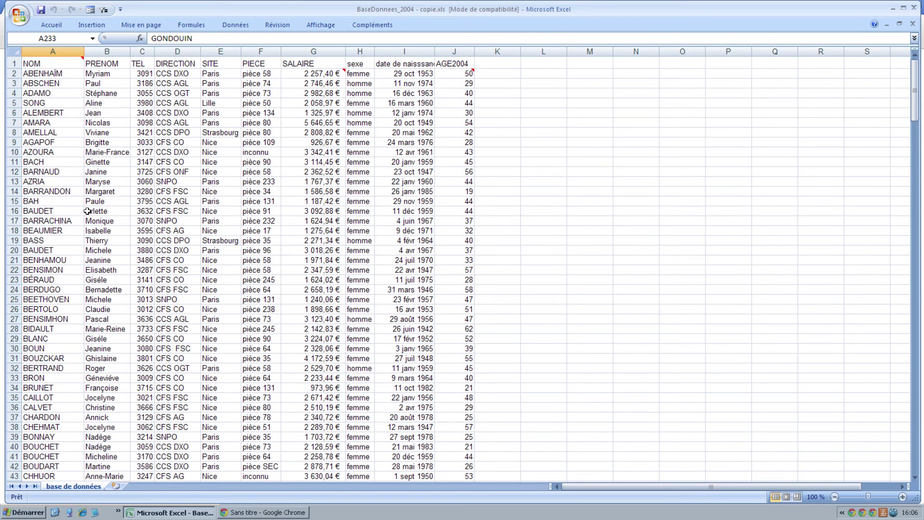
pyautogui.click(61, 210)
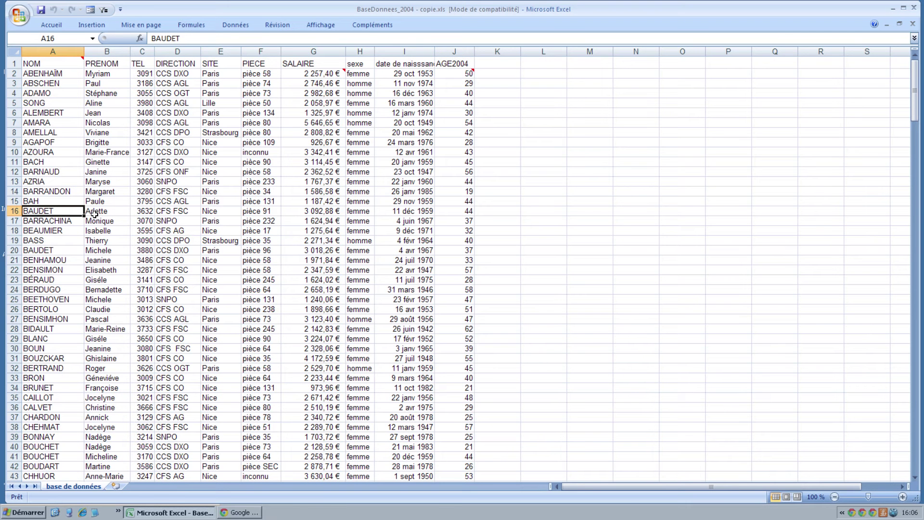
# Open the data form for the database, bring up a blank new record and move the form lower on the sheet.
pyautogui.click(90, 10)
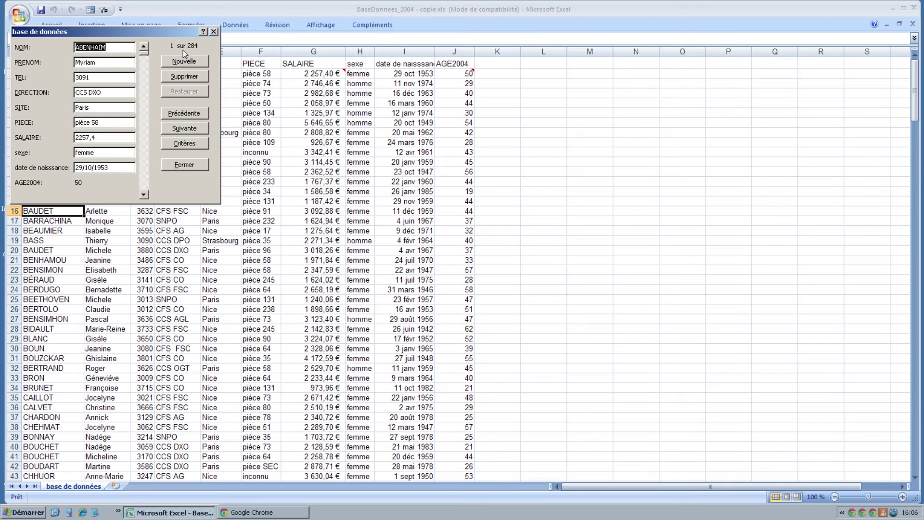
pyautogui.click(181, 64)
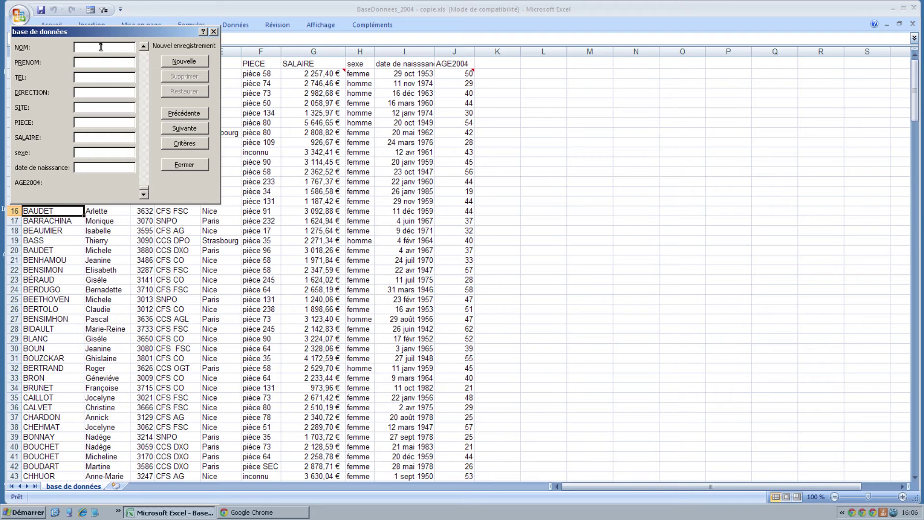
pyautogui.moveTo(151, 31); pyautogui.dragTo(181, 73)
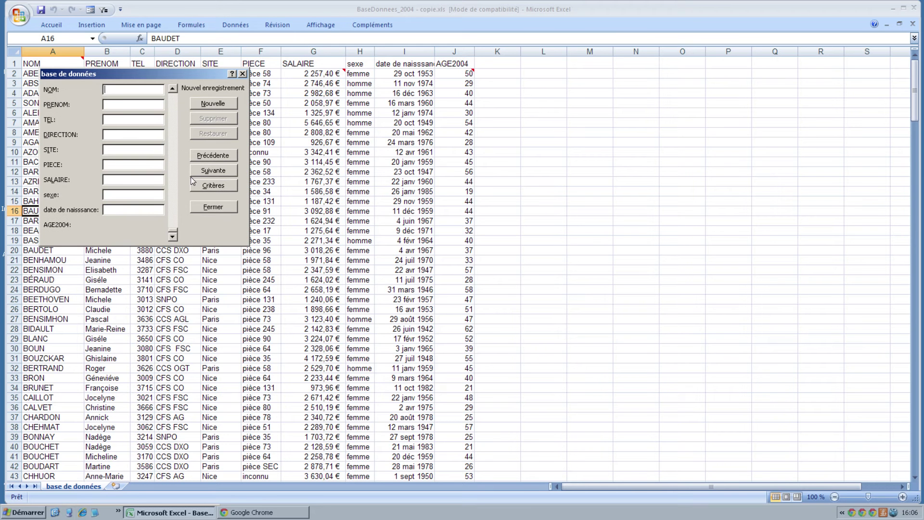
# Browse the records in the data form, going back three records and forward one.
pyautogui.click(201, 155)
pyautogui.click(201, 155)
pyautogui.click(201, 155)
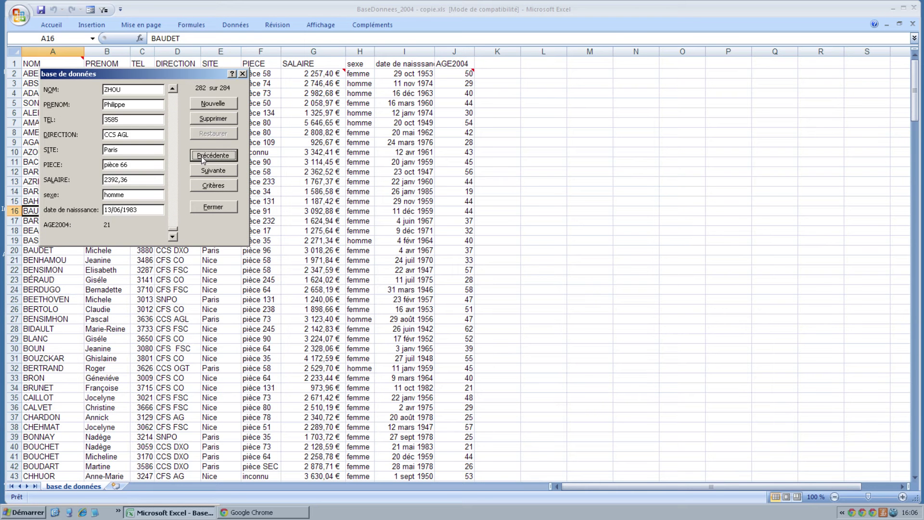
pyautogui.click(203, 172)
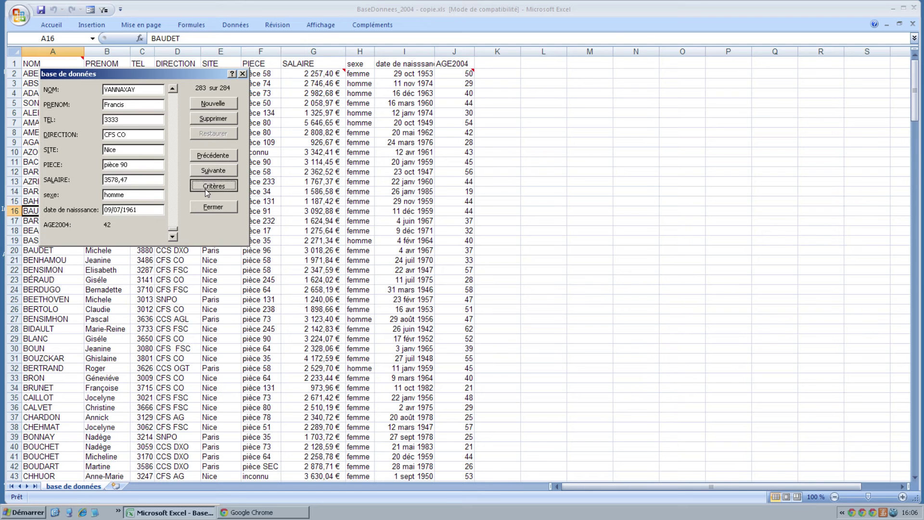
# View the data form's blank search criteria, close the form and return to a cell in the database.
pyautogui.click(204, 188)
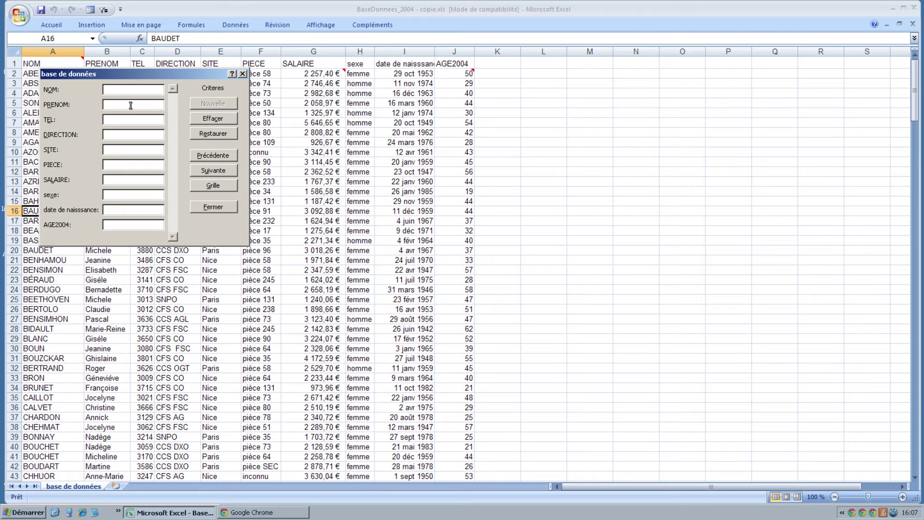
pyautogui.click(205, 207)
pyautogui.click(110, 201)
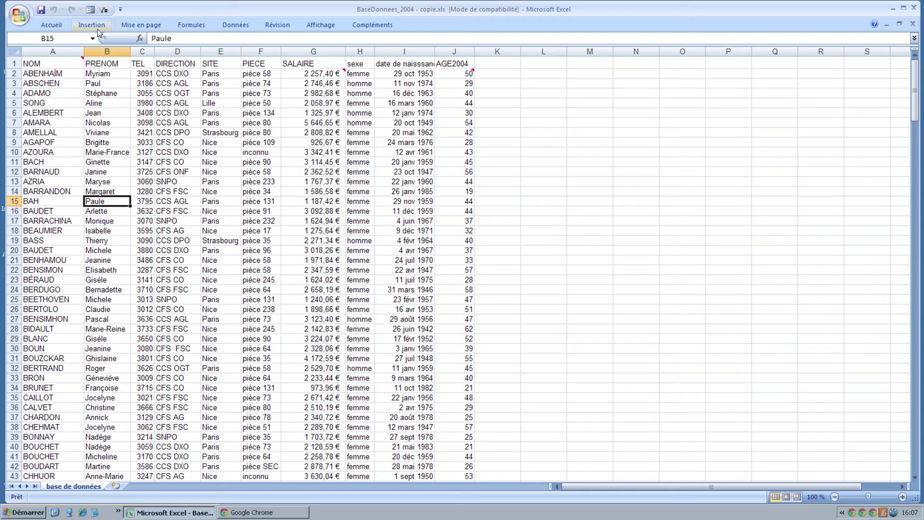
# Open the Excel options at the Quick Access Toolbar customization settings.
pyautogui.click(20, 16)
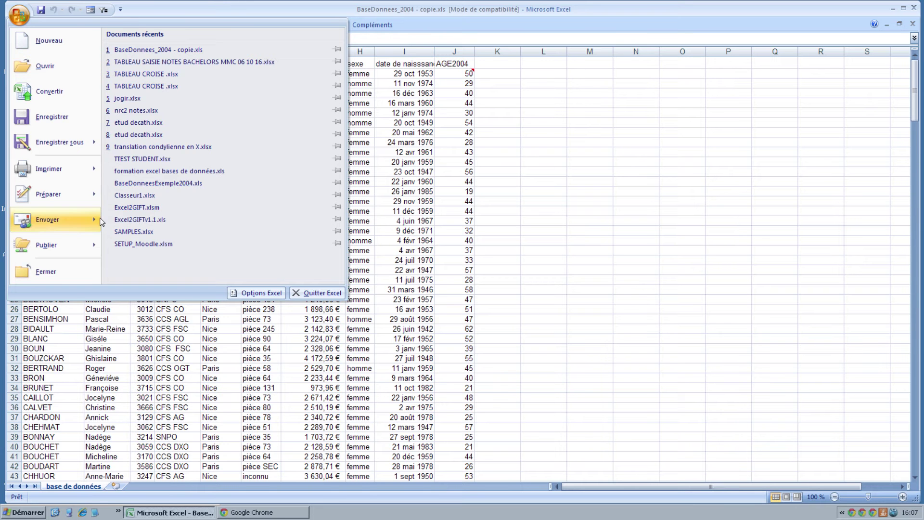
pyautogui.click(14, 16)
pyautogui.click(14, 16)
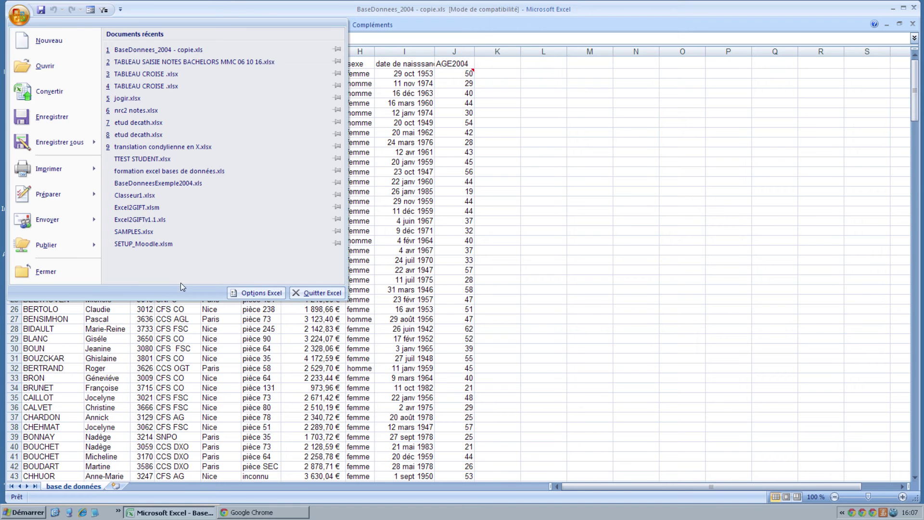
pyautogui.click(257, 292)
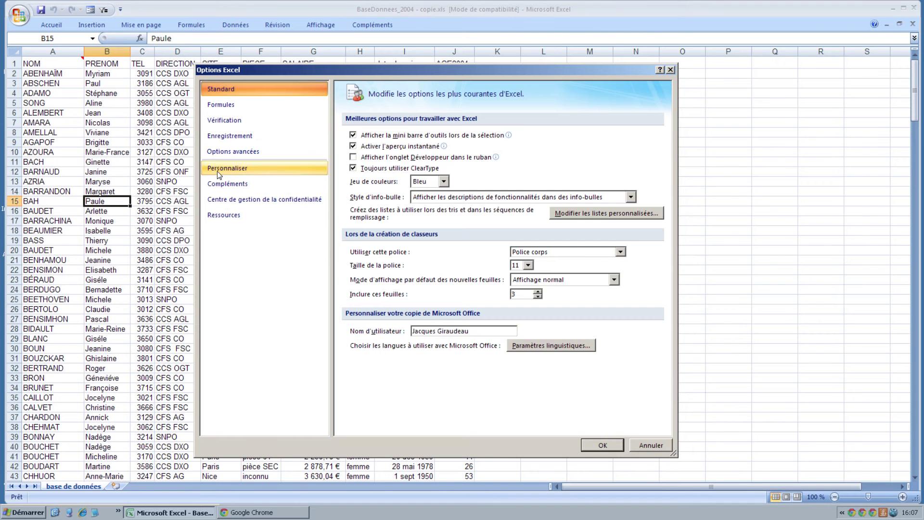
pyautogui.click(219, 174)
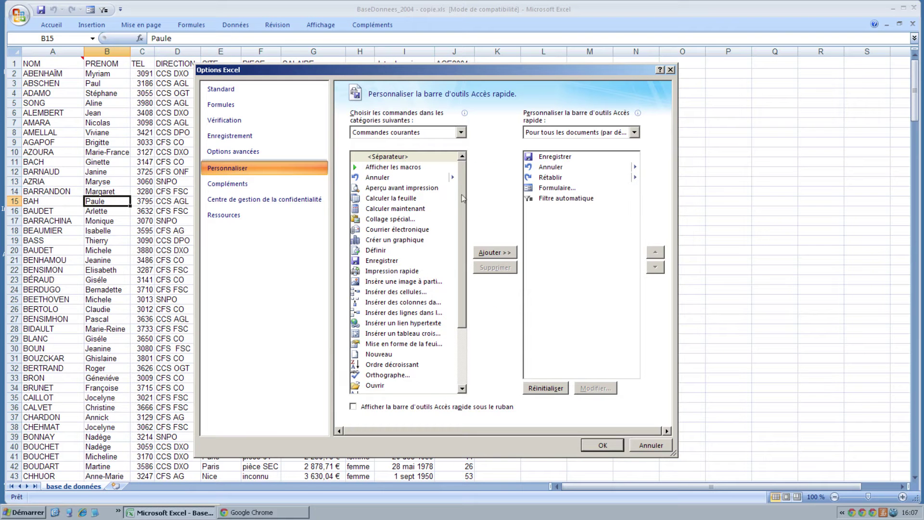
# Add the "Fractionner les cellules" command, from the commands not present on the ribbon, to the Quick Access Toolbar and confirm.
pyautogui.click(463, 135)
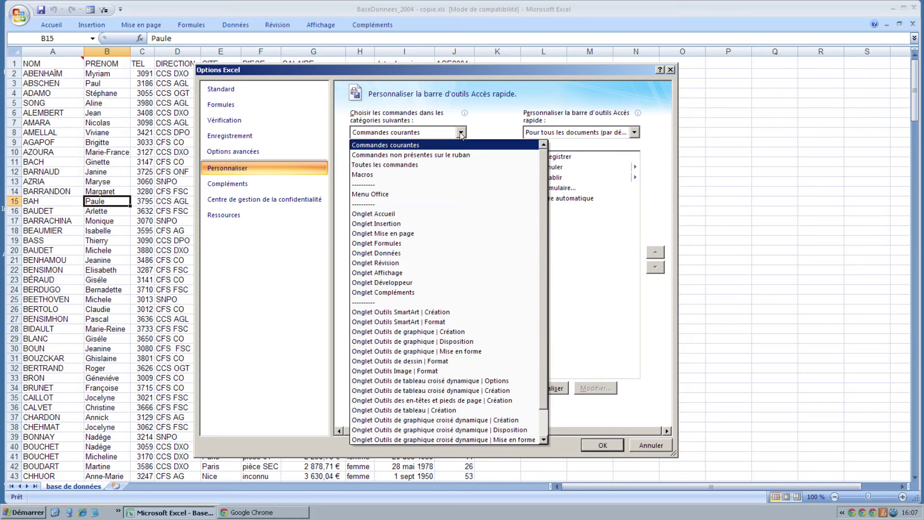
pyautogui.click(415, 156)
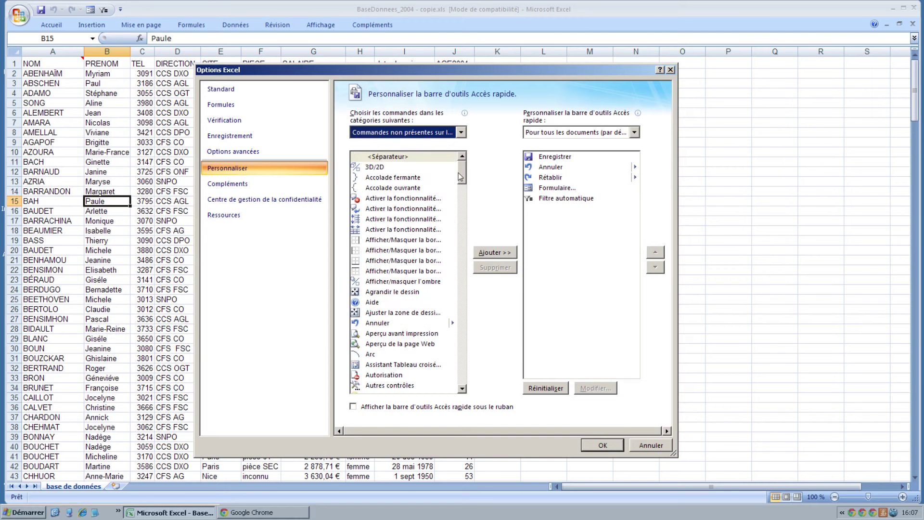
pyautogui.moveTo(463, 174); pyautogui.dragTo(453, 277)
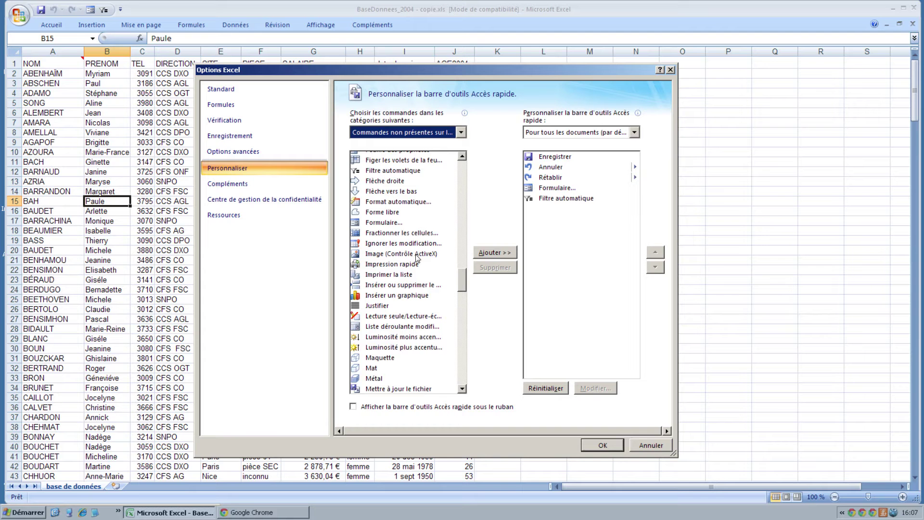
pyautogui.click(377, 223)
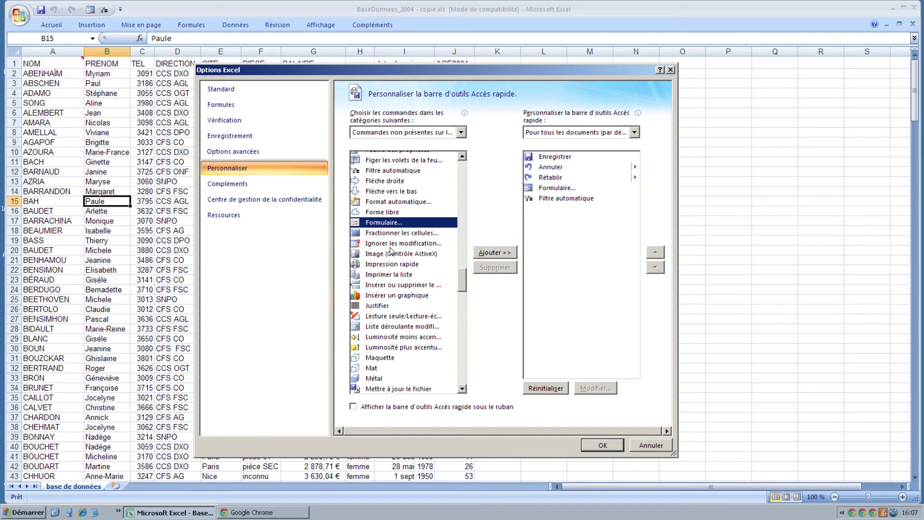
pyautogui.click(396, 233)
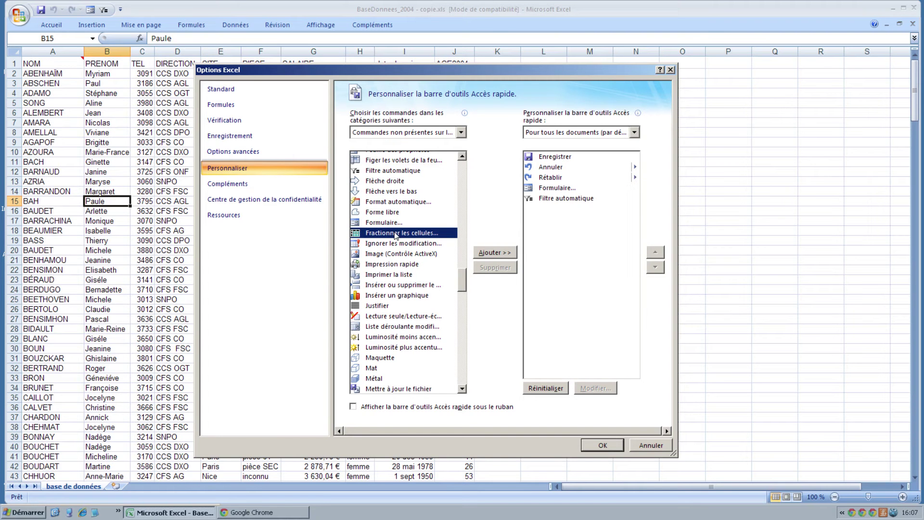
pyautogui.click(482, 254)
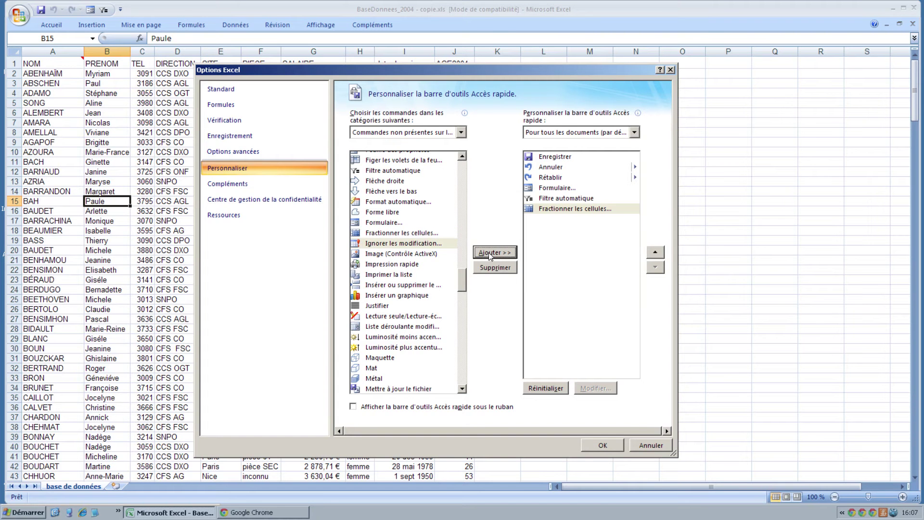
pyautogui.click(618, 442)
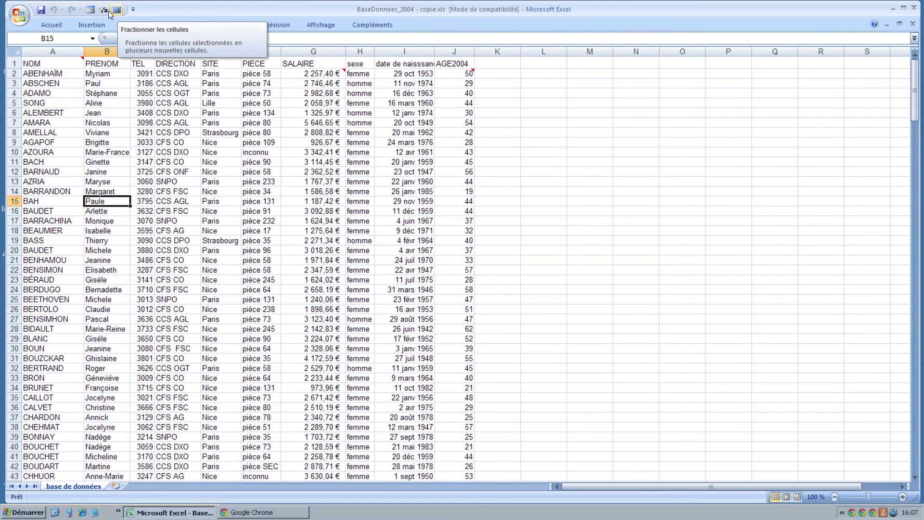
# Filter the database by the selected DIRECTION value CCS DXO with the Filtre automatique command.
pyautogui.click(115, 223)
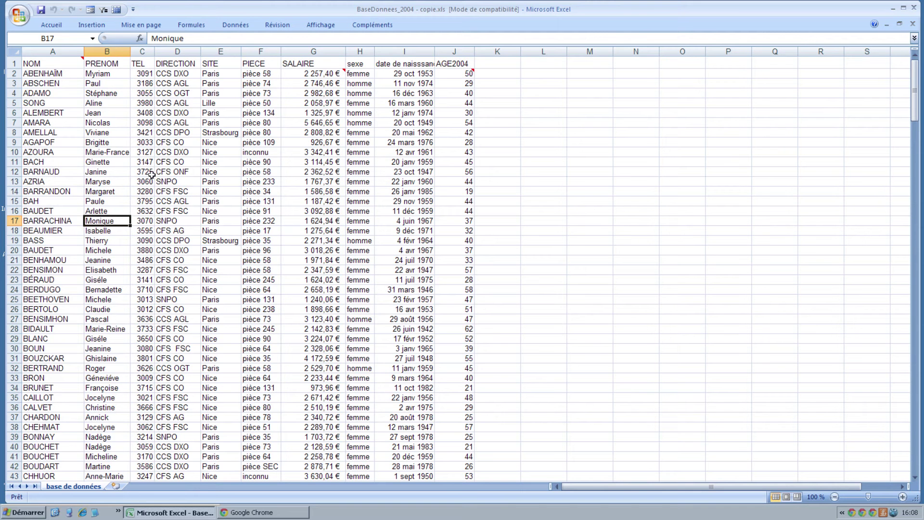
pyautogui.click(164, 154)
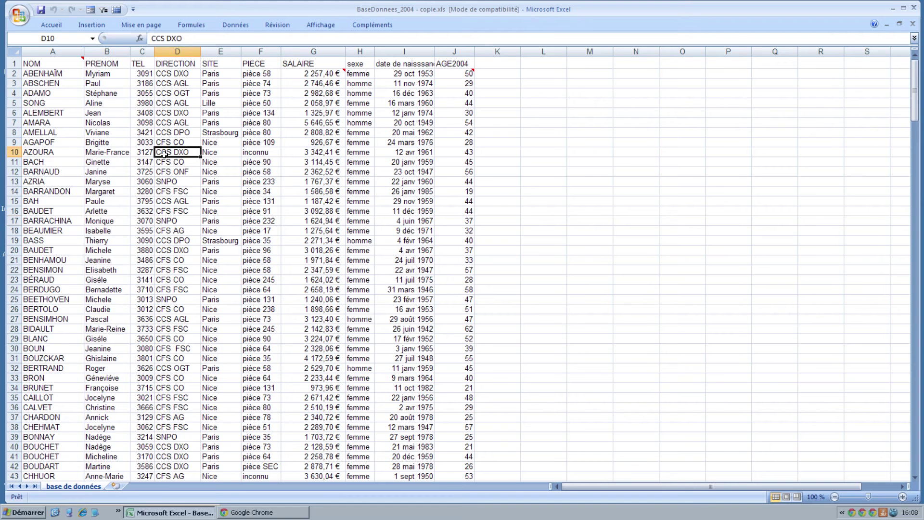
pyautogui.click(103, 11)
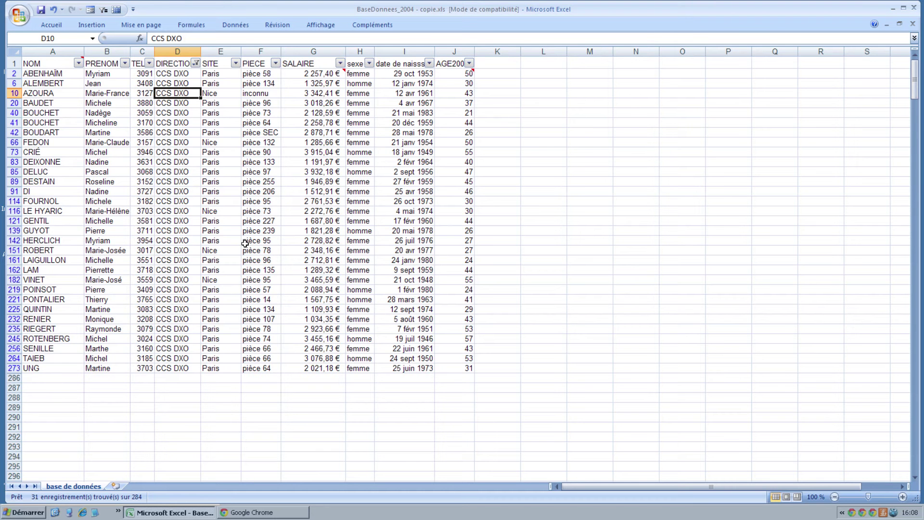
# Narrow the filtered database to the SITE value Nice with the Filtre automatique command.
pyautogui.click(213, 212)
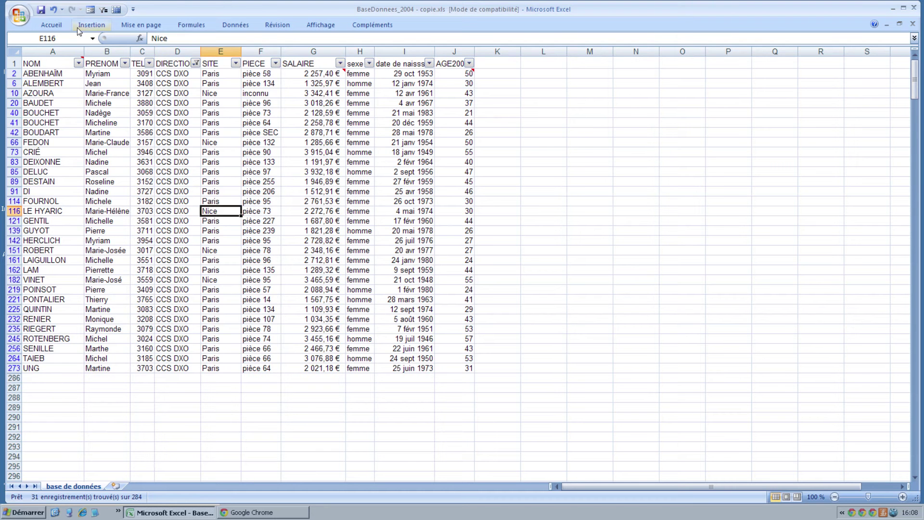
pyautogui.click(103, 10)
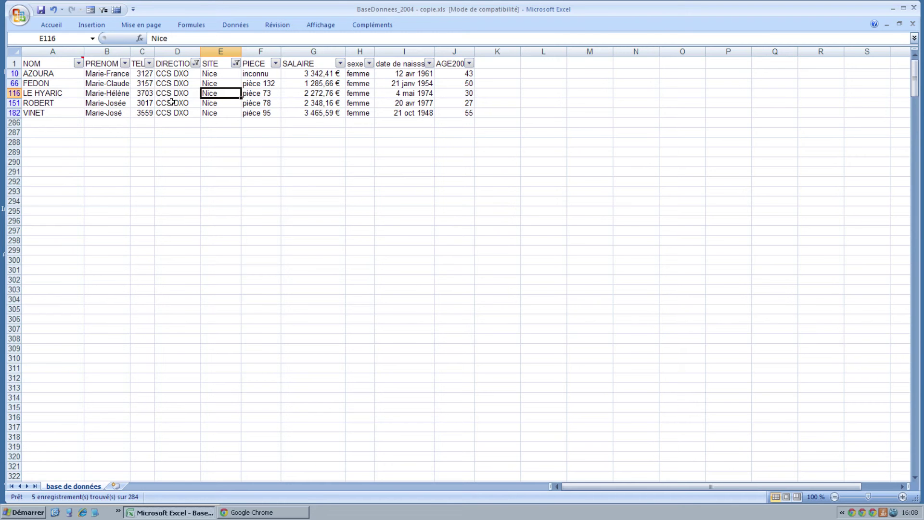
# Clear all filter criteria from the database while keeping the filter arrows on the headers.
pyautogui.click(228, 26)
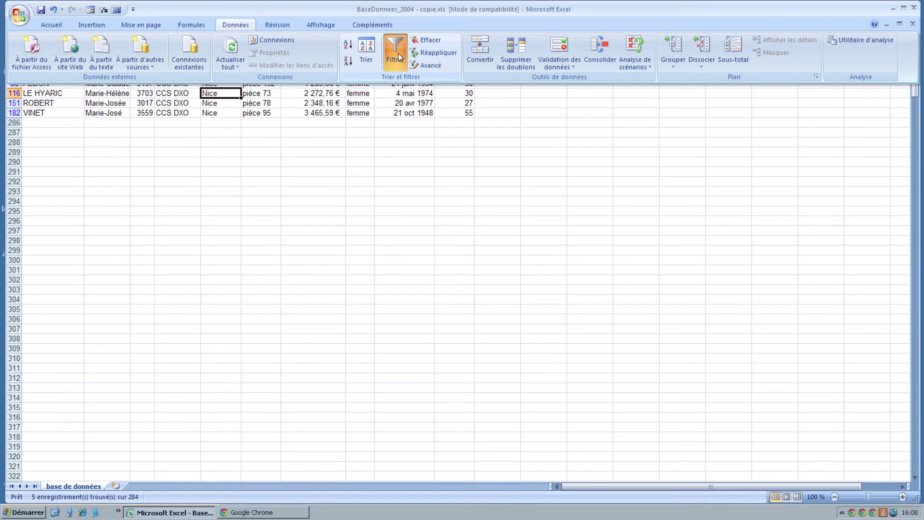
pyautogui.click(420, 40)
pyautogui.click(254, 202)
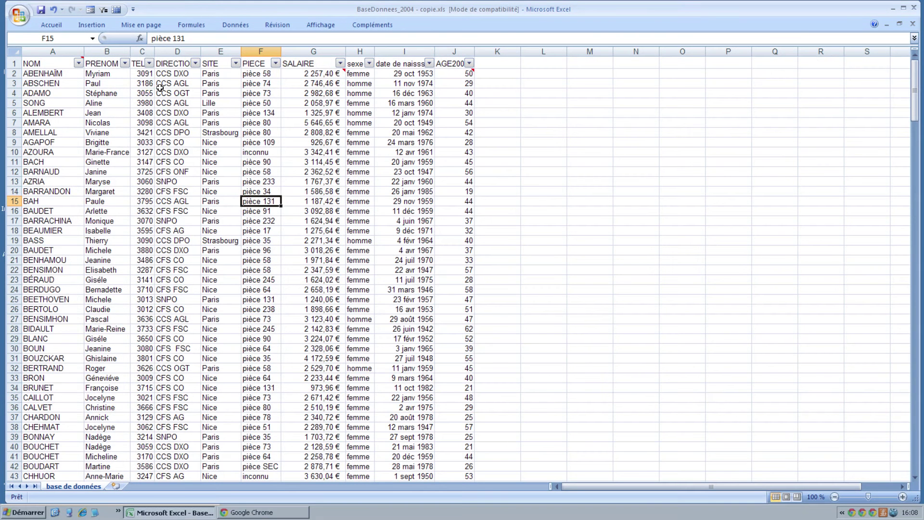
pyautogui.click(236, 25)
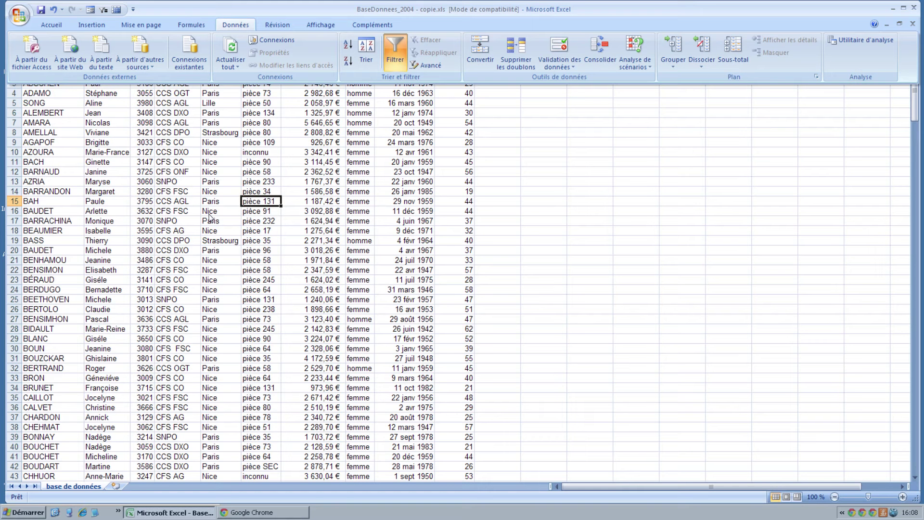
pyautogui.click(184, 184)
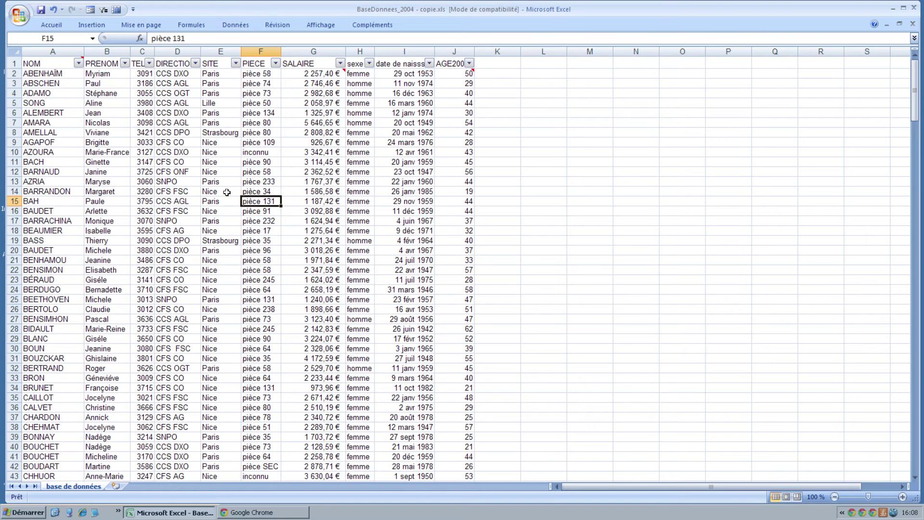
pyautogui.click(235, 64)
pyautogui.click(143, 155)
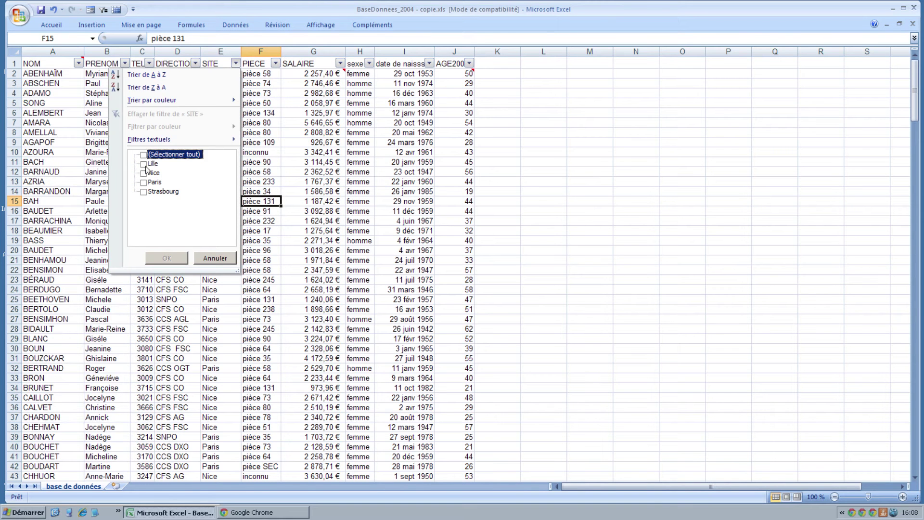
pyautogui.click(144, 174)
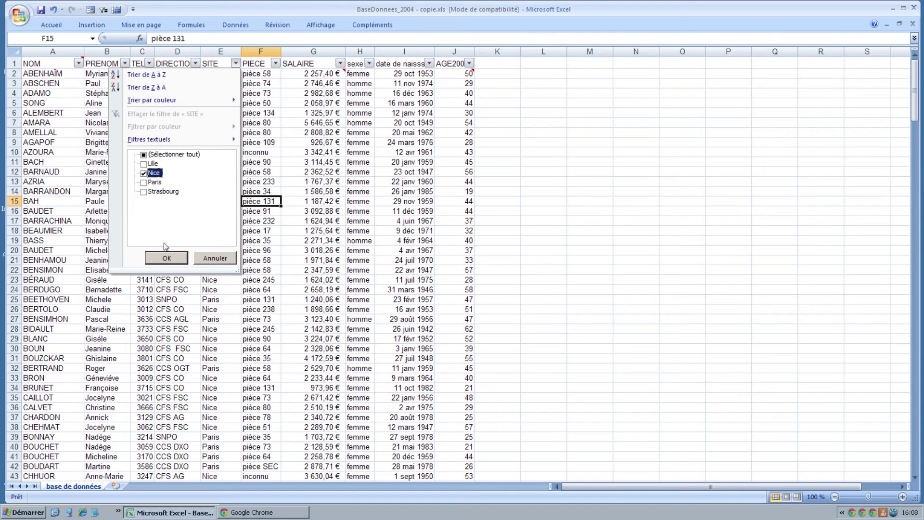
pyautogui.click(369, 63)
# Filter the sexe column so only femme records are listed.
pyautogui.click(370, 64)
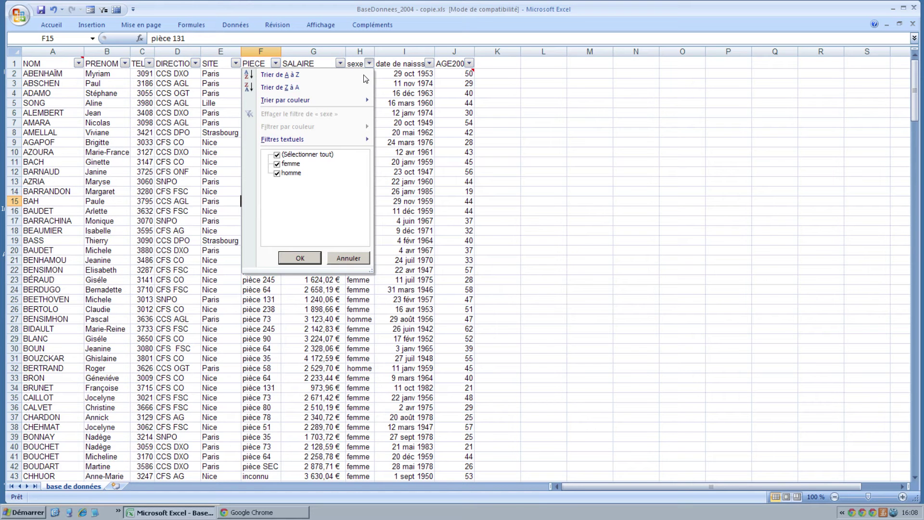
pyautogui.click(278, 155)
pyautogui.click(278, 165)
pyautogui.click(299, 258)
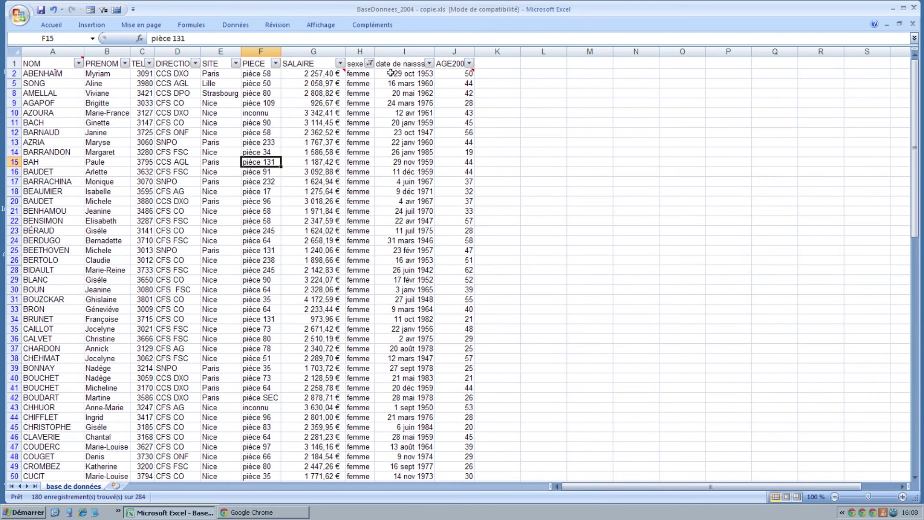
# Add a custom numeric filter on SALAIRE for values greater than 2500 and look through the filtered records.
pyautogui.click(340, 63)
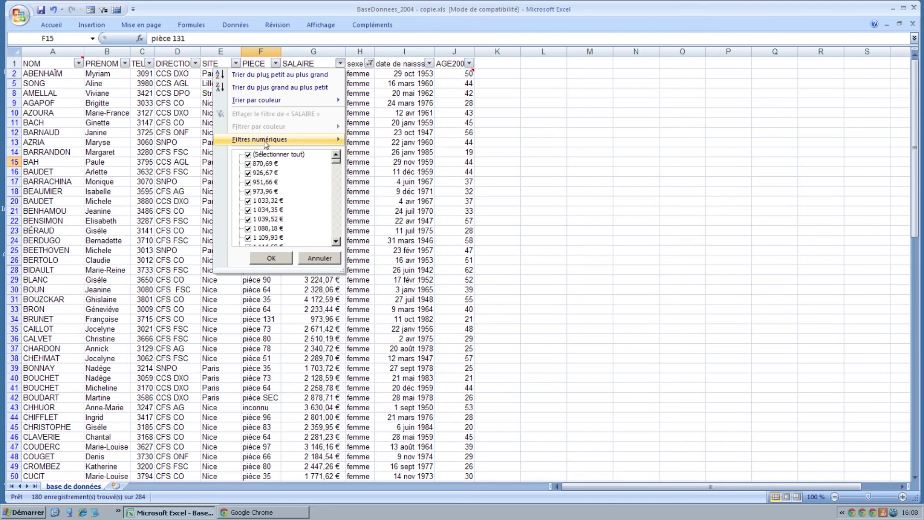
pyautogui.moveTo(265, 144)
pyautogui.click(366, 167)
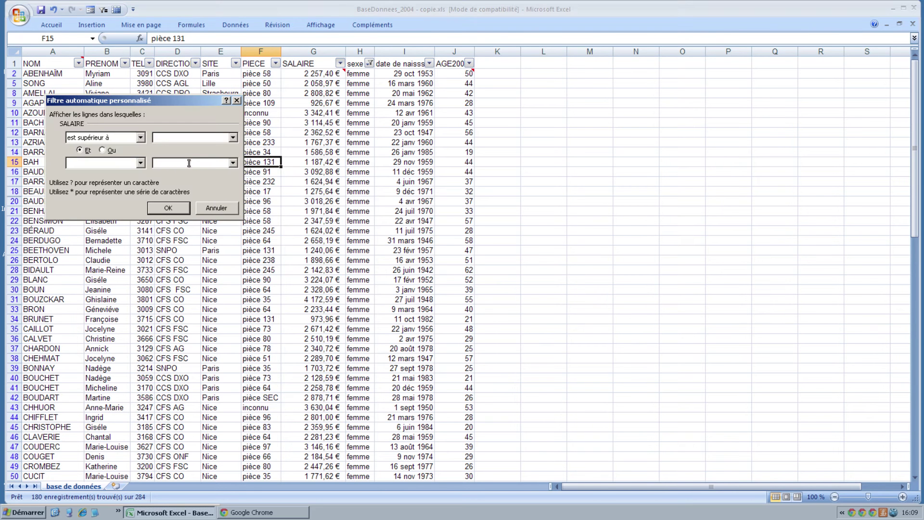
pyautogui.write('3500')
pyautogui.press('BackSpace')
pyautogui.press('BackSpace')
pyautogui.press('BackSpace')
pyautogui.press('BackSpace')
pyautogui.write('2500')
pyautogui.press('Return')
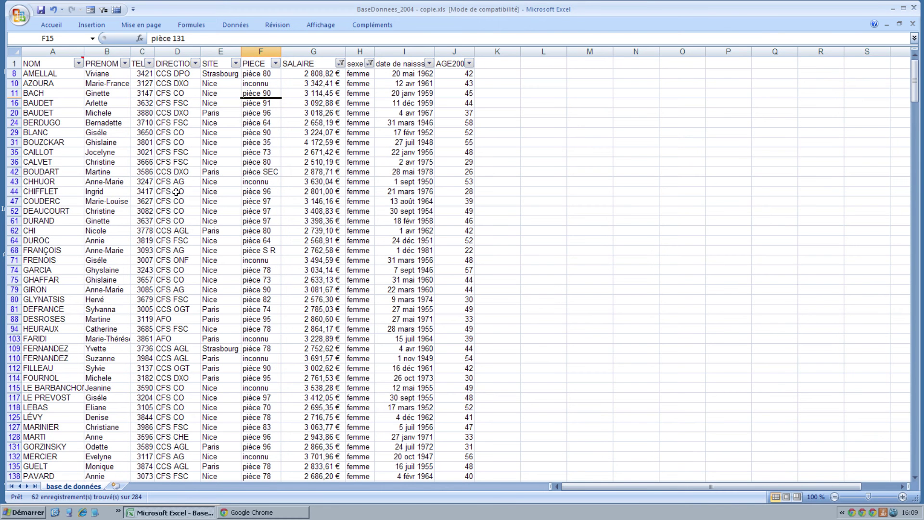
pyautogui.scroll(-9, 166, 193)
pyautogui.scroll(9, 173, 192)
pyautogui.click(255, 280)
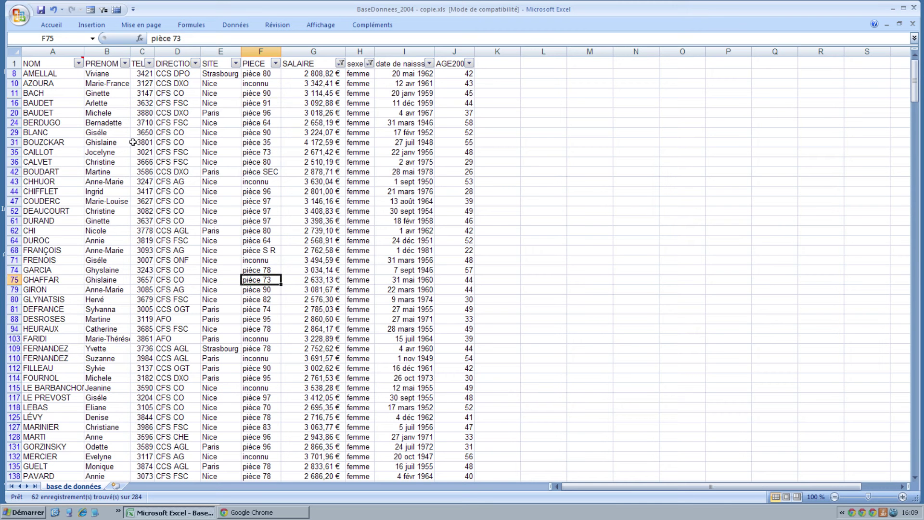
# Clear the sexe and SALAIRE filters and select a cell inside the database.
pyautogui.click(243, 27)
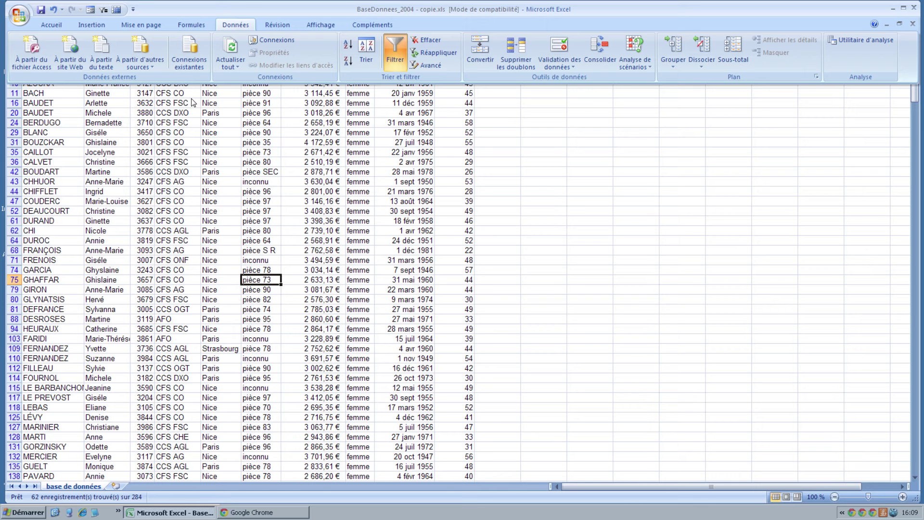
pyautogui.click(424, 42)
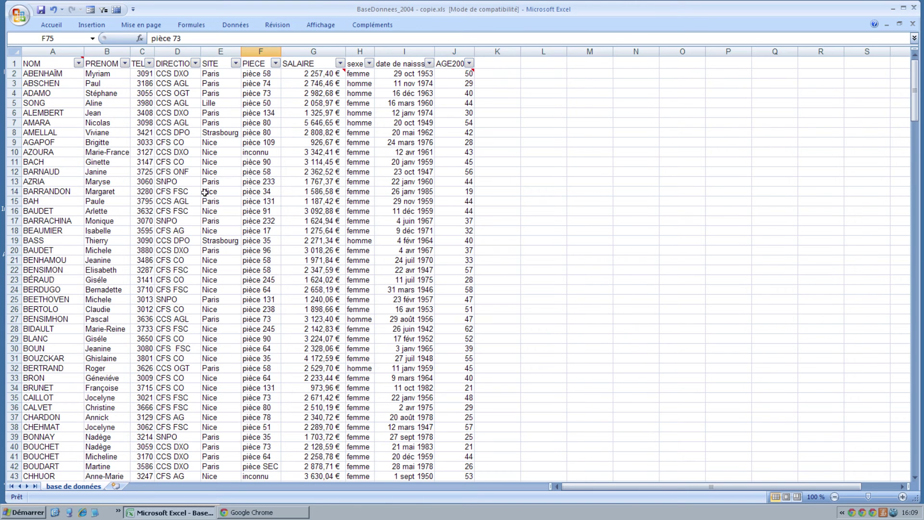
pyautogui.click(208, 192)
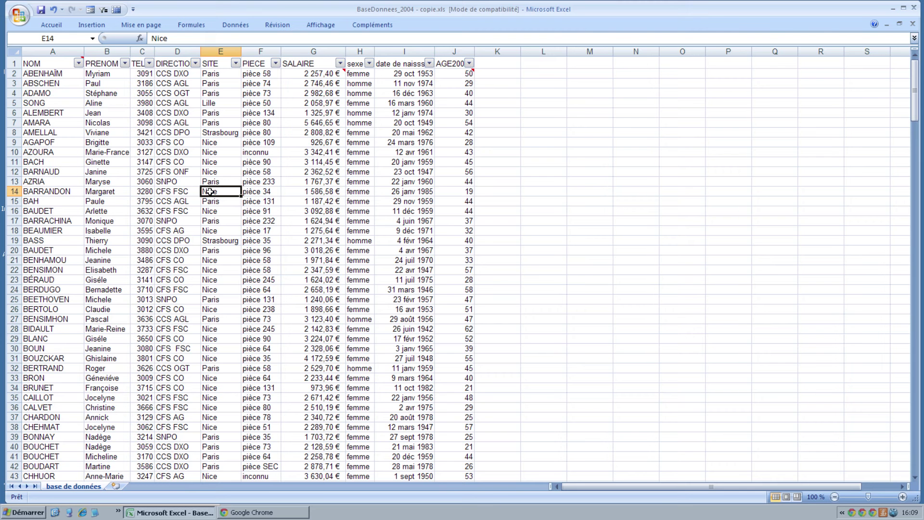
# Create a pivot table on a new worksheet from the whole database range $A$1:$J$285.
pyautogui.click(86, 25)
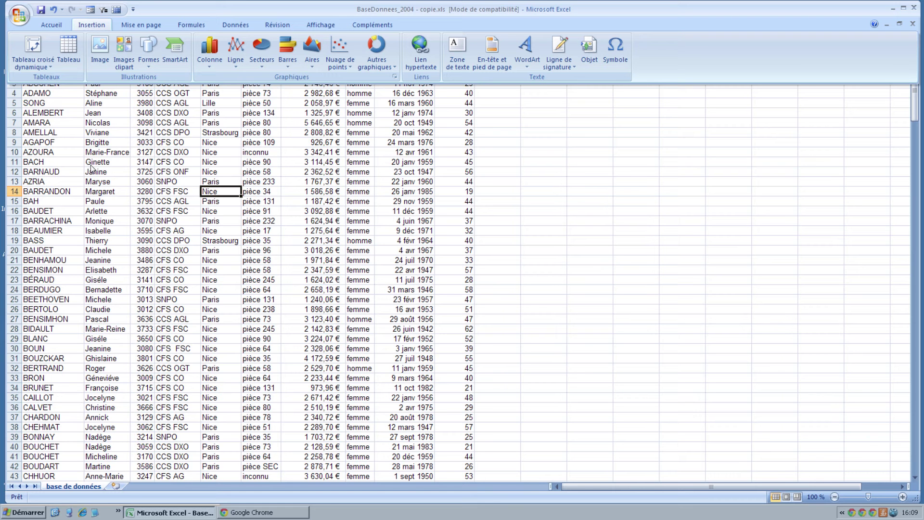
pyautogui.click(36, 45)
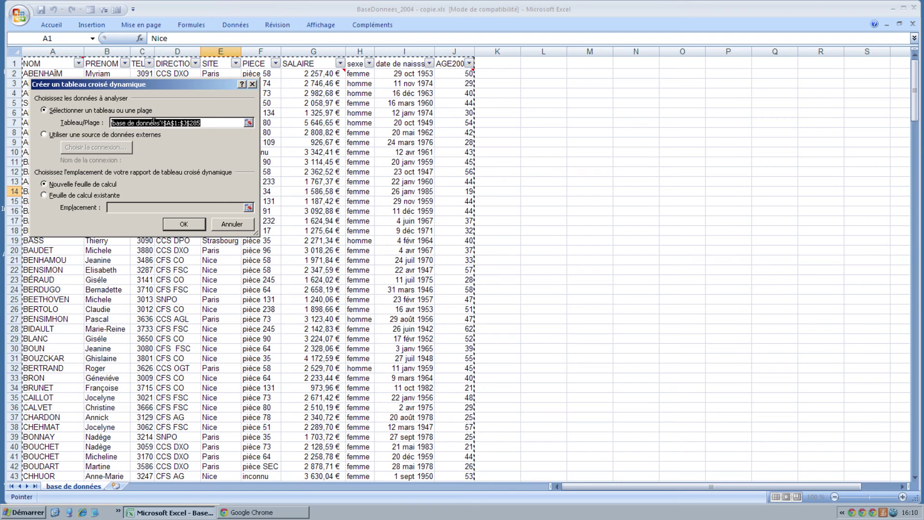
pyautogui.click(178, 227)
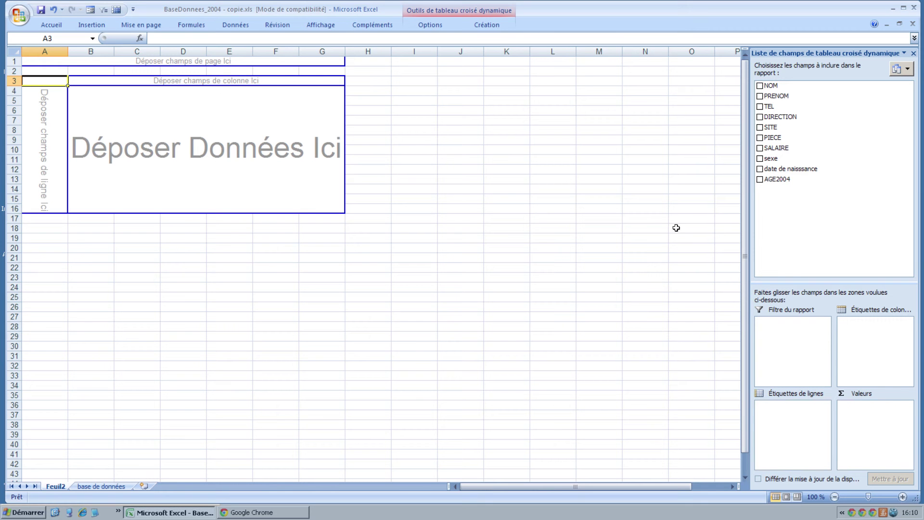
# Lay out the pivot table with SITE as row labels, SALAIRE as values and sexe as column labels.
pyautogui.moveTo(771, 131); pyautogui.dragTo(781, 411)
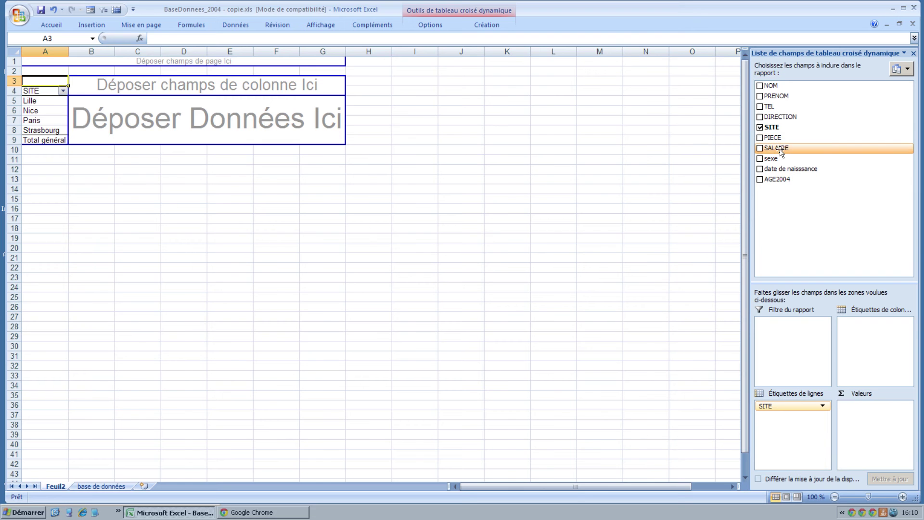
pyautogui.moveTo(779, 149); pyautogui.dragTo(871, 428)
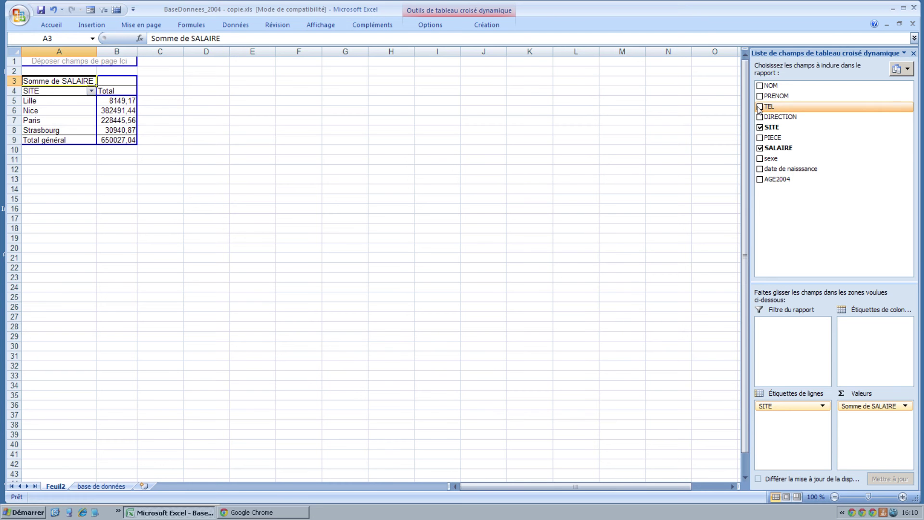
pyautogui.moveTo(771, 159); pyautogui.dragTo(872, 334)
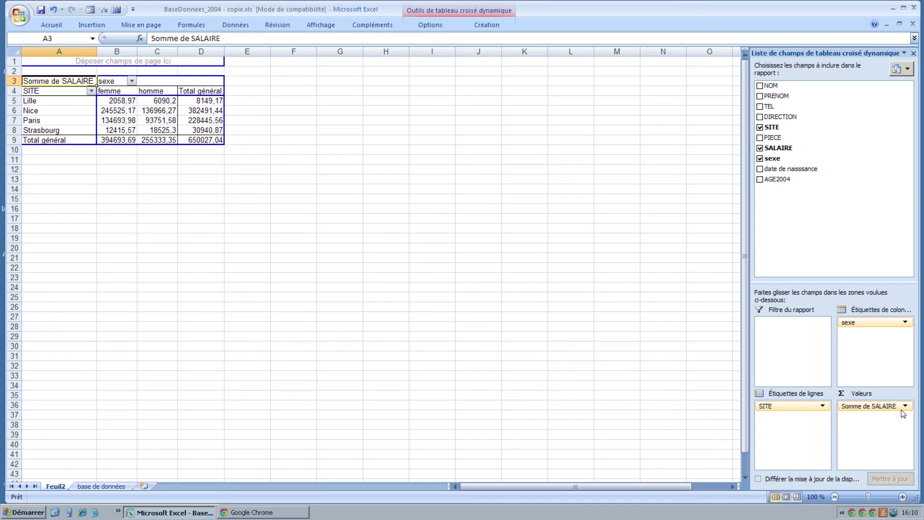
# Change the summary calculation of the SALAIRE value field to Moyenne.
pyautogui.click(857, 406)
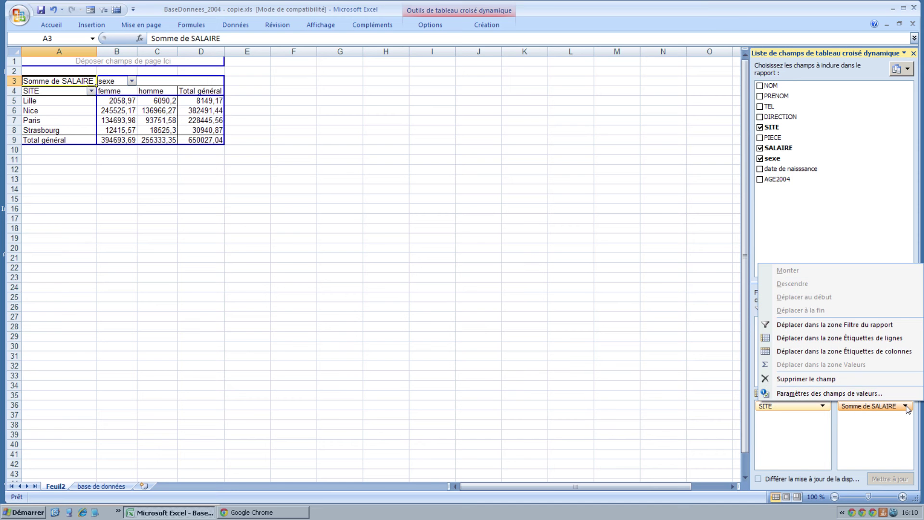
pyautogui.click(834, 394)
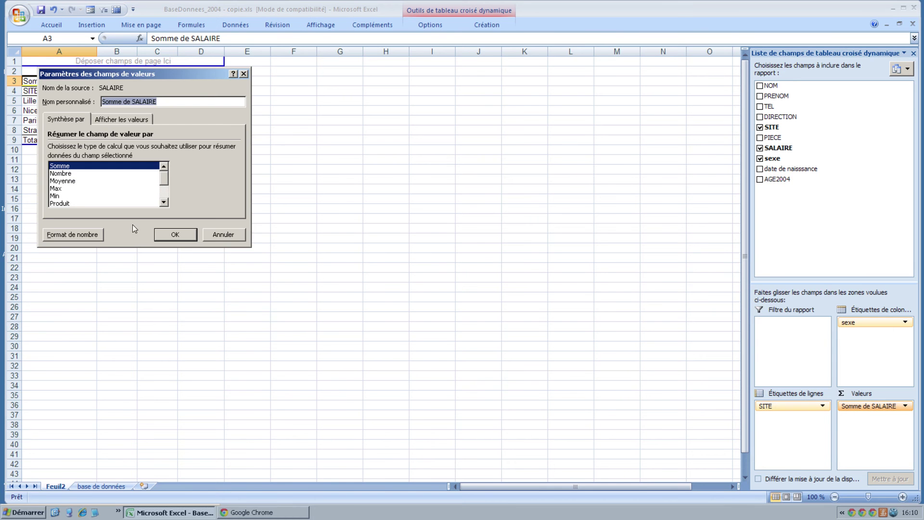
pyautogui.click(63, 181)
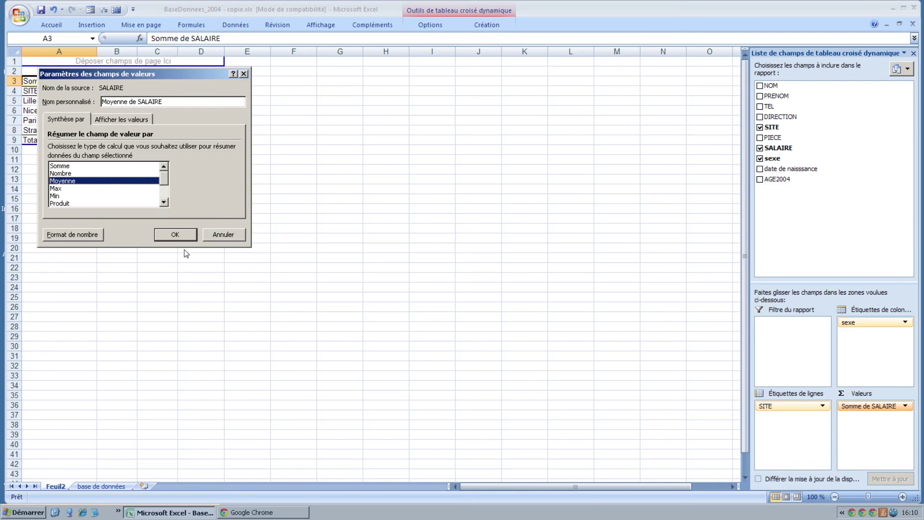
pyautogui.click(176, 236)
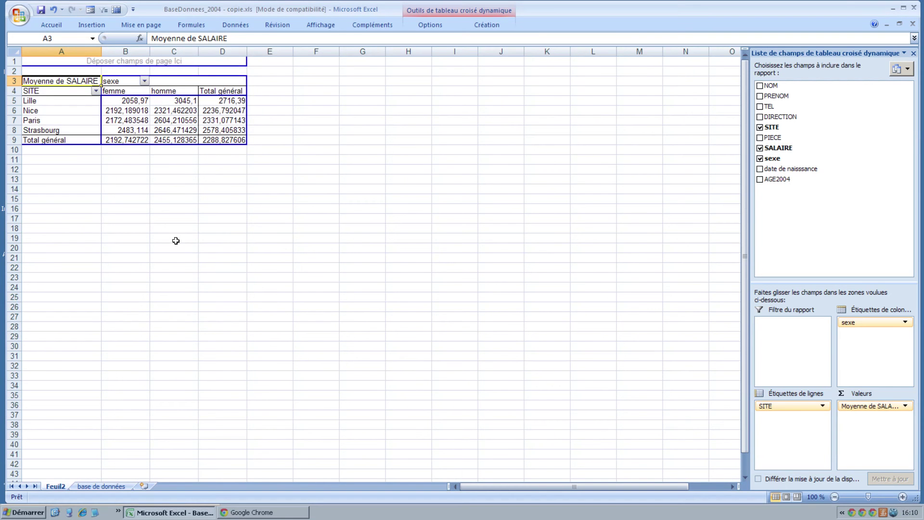
# Examine the pivot table's average SALAIRE values by SITE and sexe.
pyautogui.click(143, 123)
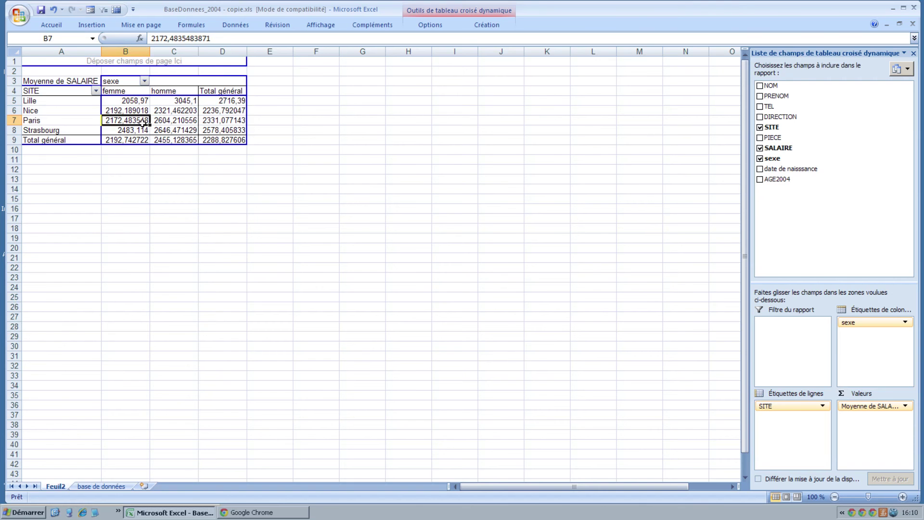
pyautogui.moveTo(143, 123)
pyautogui.moveTo(232, 117)
# Try adding NOM to the pivot table's values beside SALAIRE, and remove it again.
pyautogui.moveTo(770, 86); pyautogui.dragTo(857, 434)
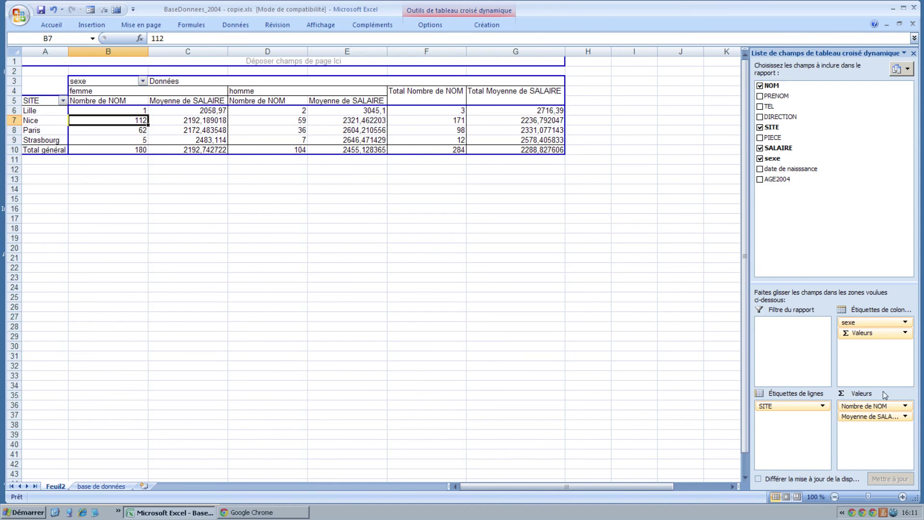
pyautogui.moveTo(882, 407); pyautogui.dragTo(813, 138)
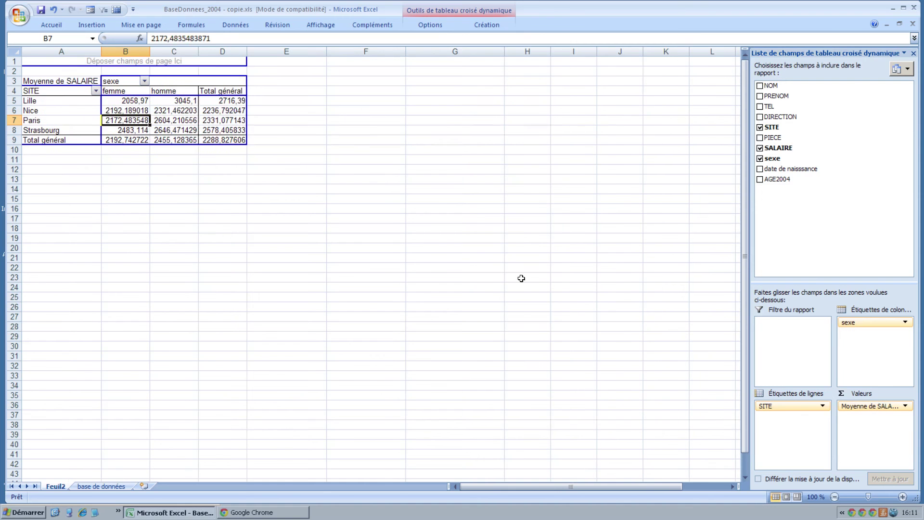
# Replace SALAIRE with NOM as the pivot table's value field.
pyautogui.click(187, 123)
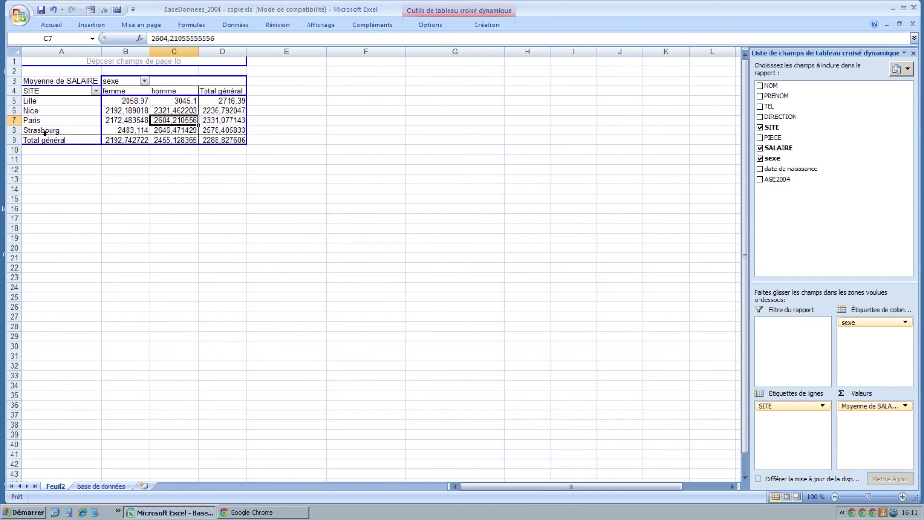
pyautogui.moveTo(860, 407); pyautogui.dragTo(818, 202)
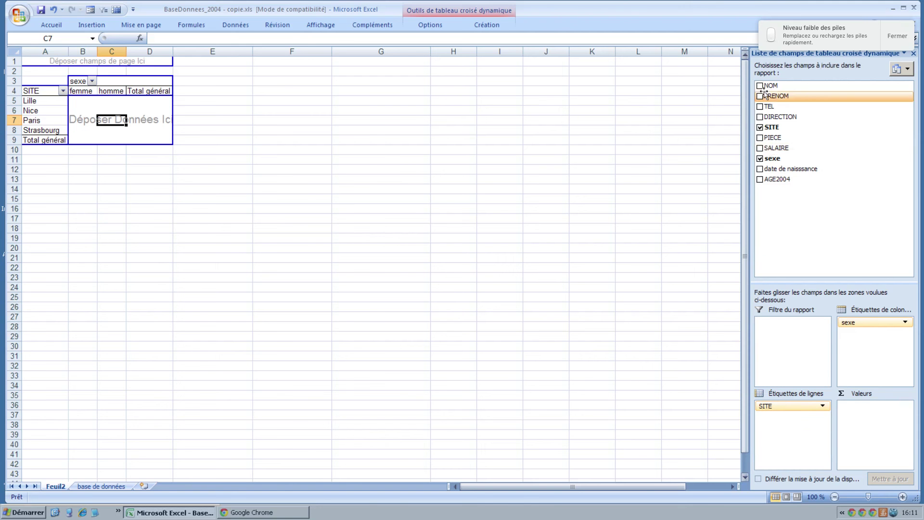
pyautogui.moveTo(775, 85); pyautogui.dragTo(875, 441)
pyautogui.click(906, 406)
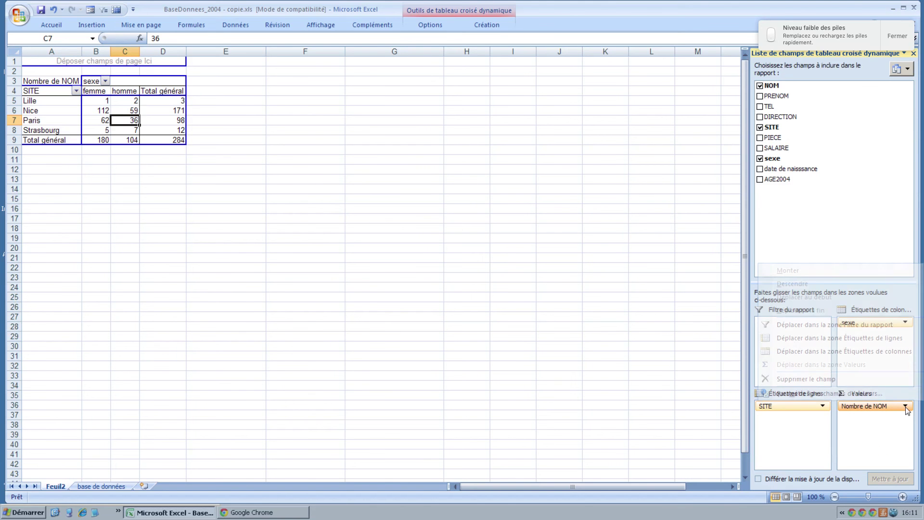
pyautogui.click(857, 439)
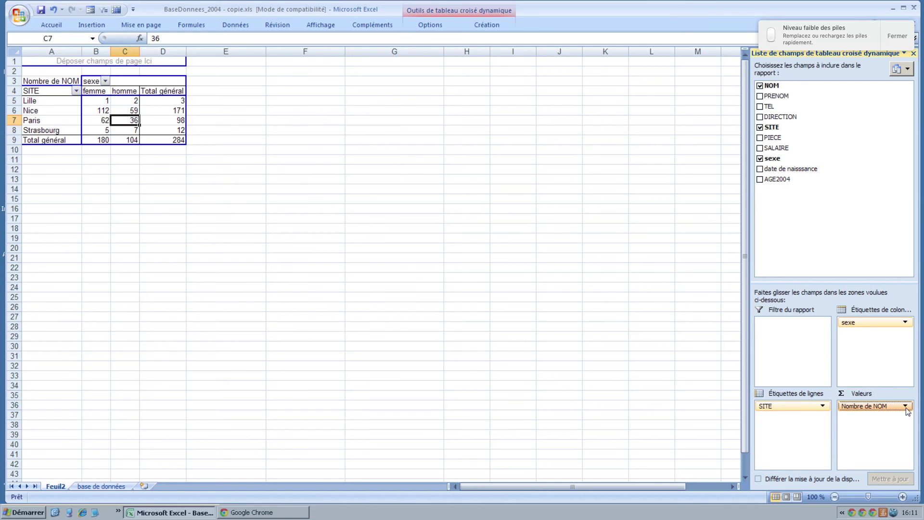
# Insert a clustered column pivot chart from the pivot table and place it just below the table.
pyautogui.click(104, 119)
pyautogui.moveTo(123, 123)
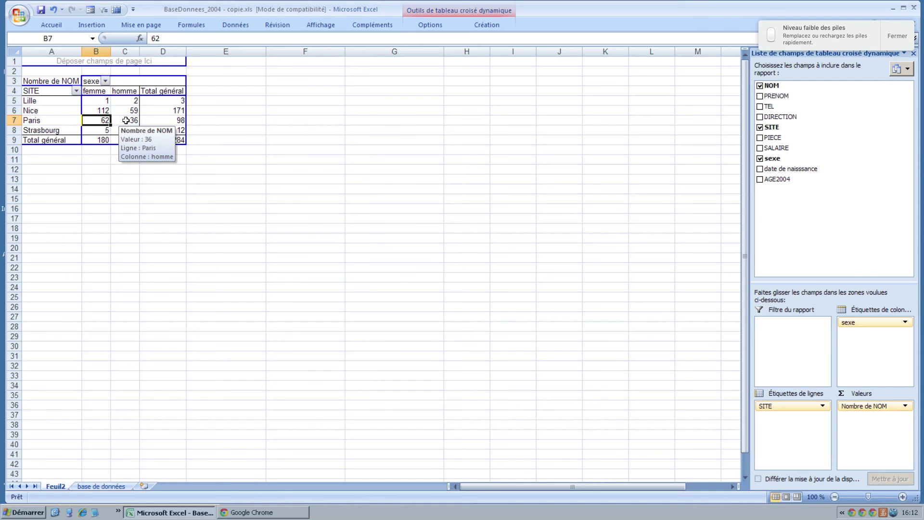
pyautogui.click(91, 24)
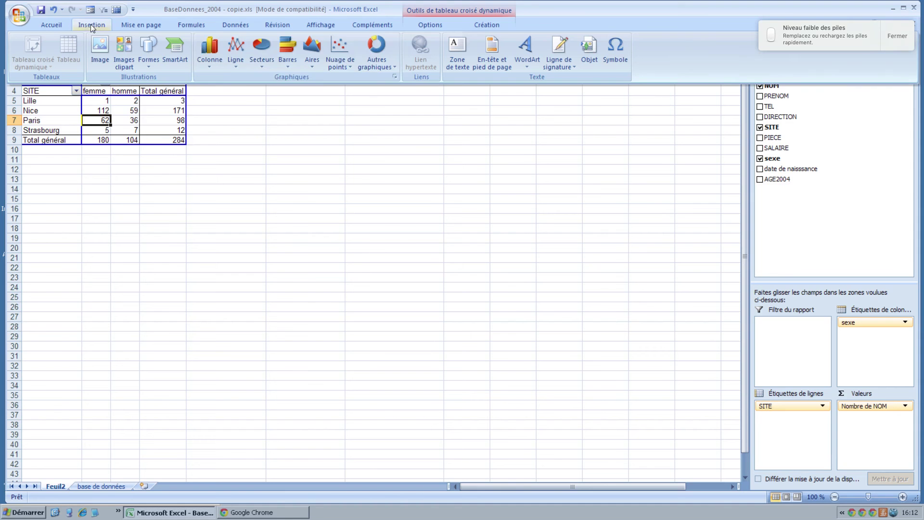
pyautogui.click(210, 60)
pyautogui.click(213, 99)
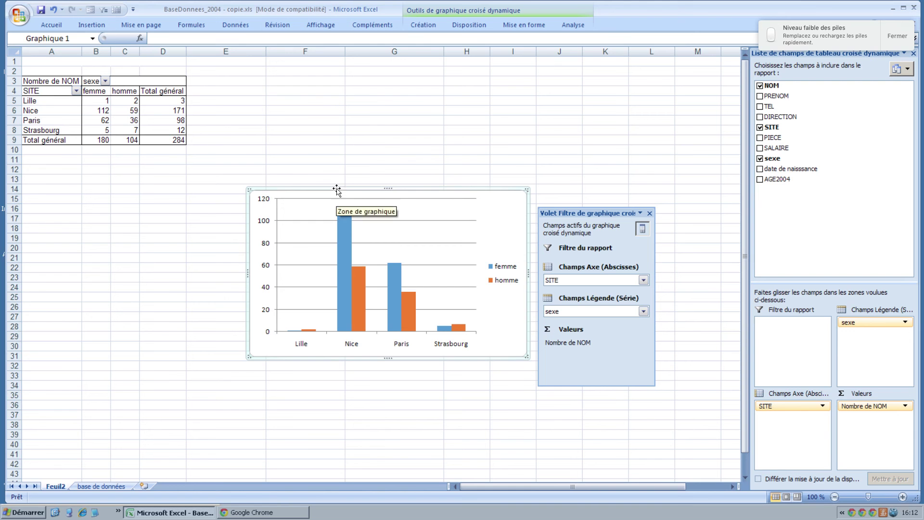
pyautogui.moveTo(337, 193); pyautogui.dragTo(305, 183)
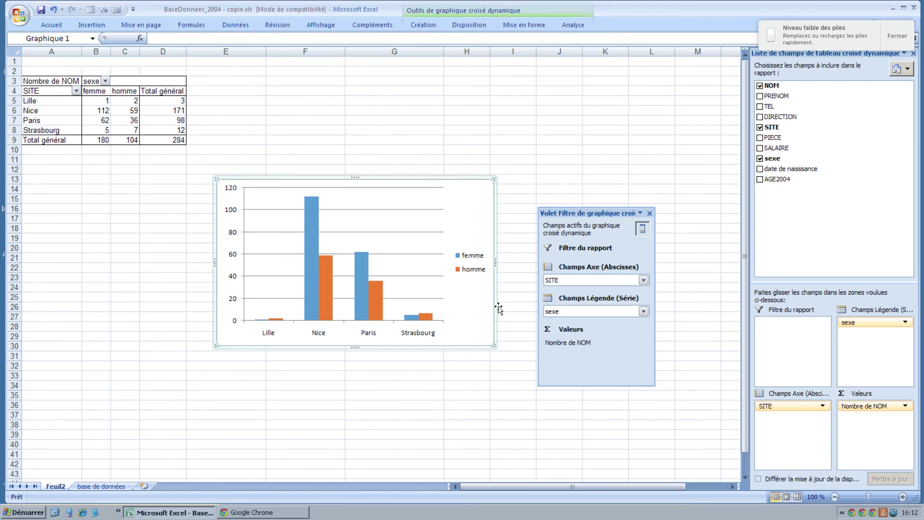
# Filter the pivot chart's SITE axis field to show only Lille and Nice.
pyautogui.click(643, 280)
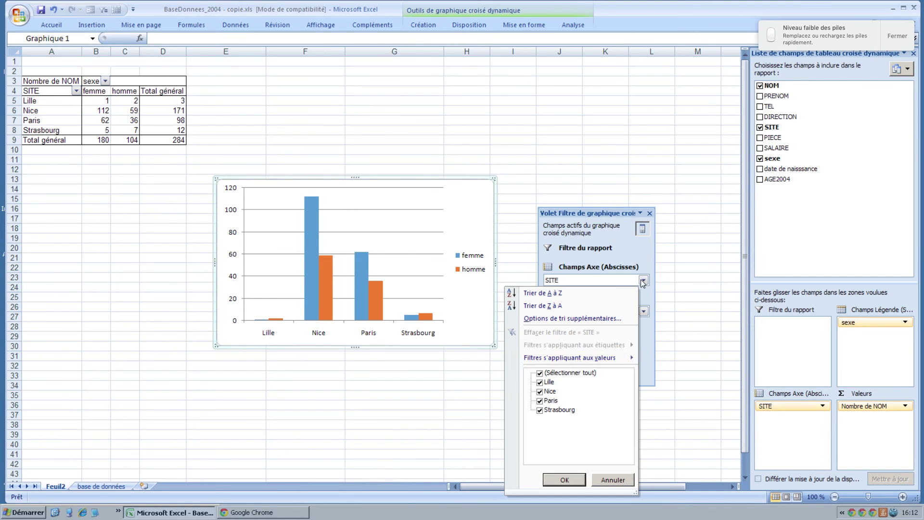
pyautogui.click(540, 374)
pyautogui.click(540, 382)
pyautogui.click(539, 392)
pyautogui.click(562, 480)
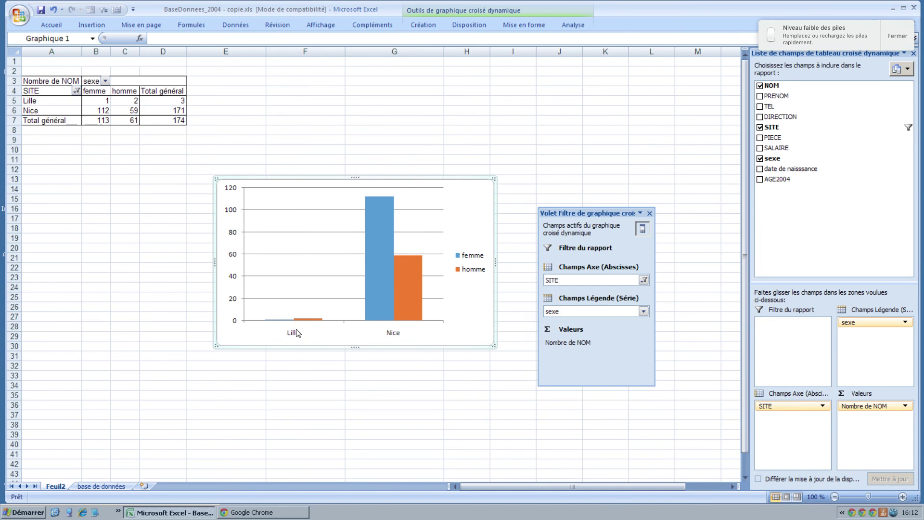